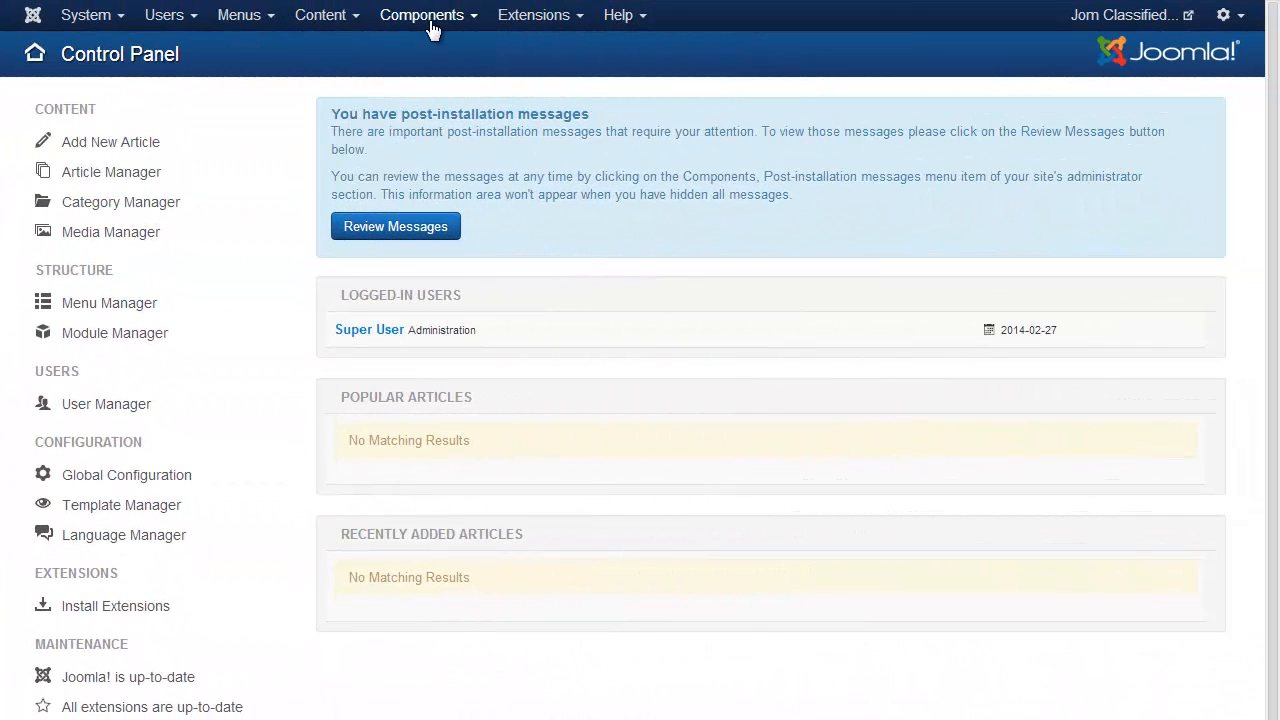
- Open Jom Classifieds from the Components menu and go to its Configuration page
{"action": "left_click", "coordinate": [430, 22]}
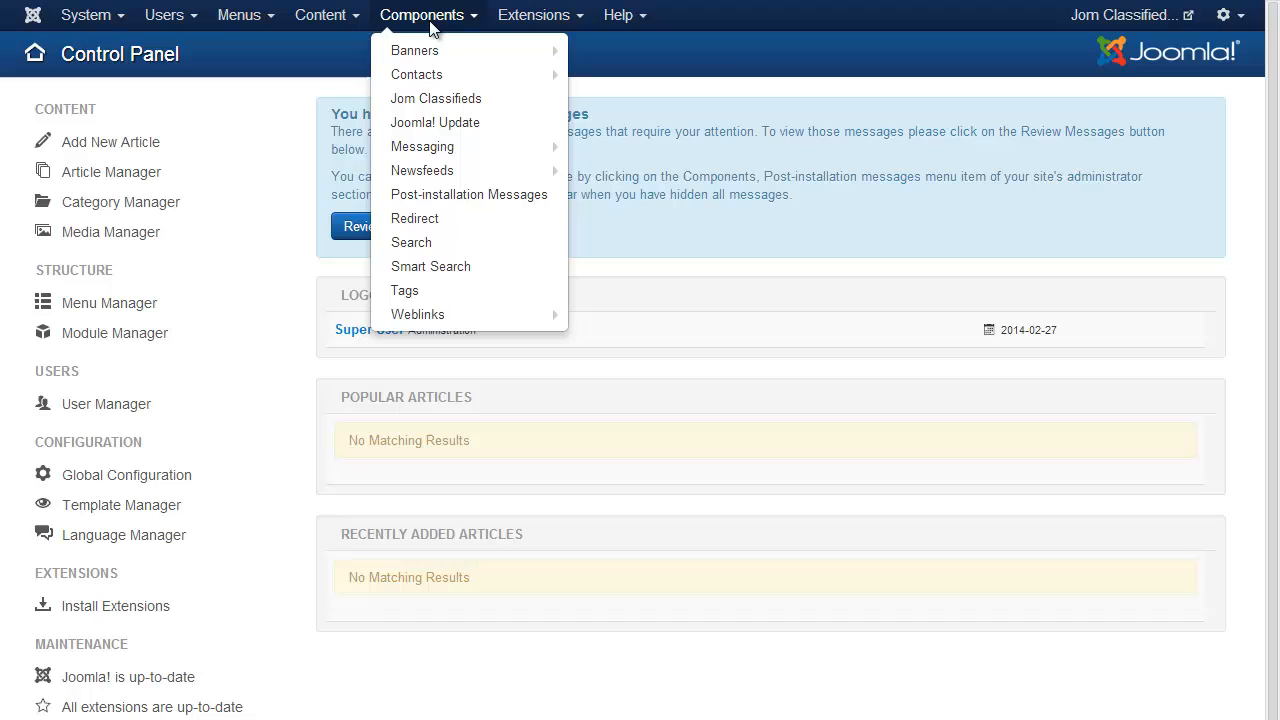
{"action": "left_click", "coordinate": [435, 101]}
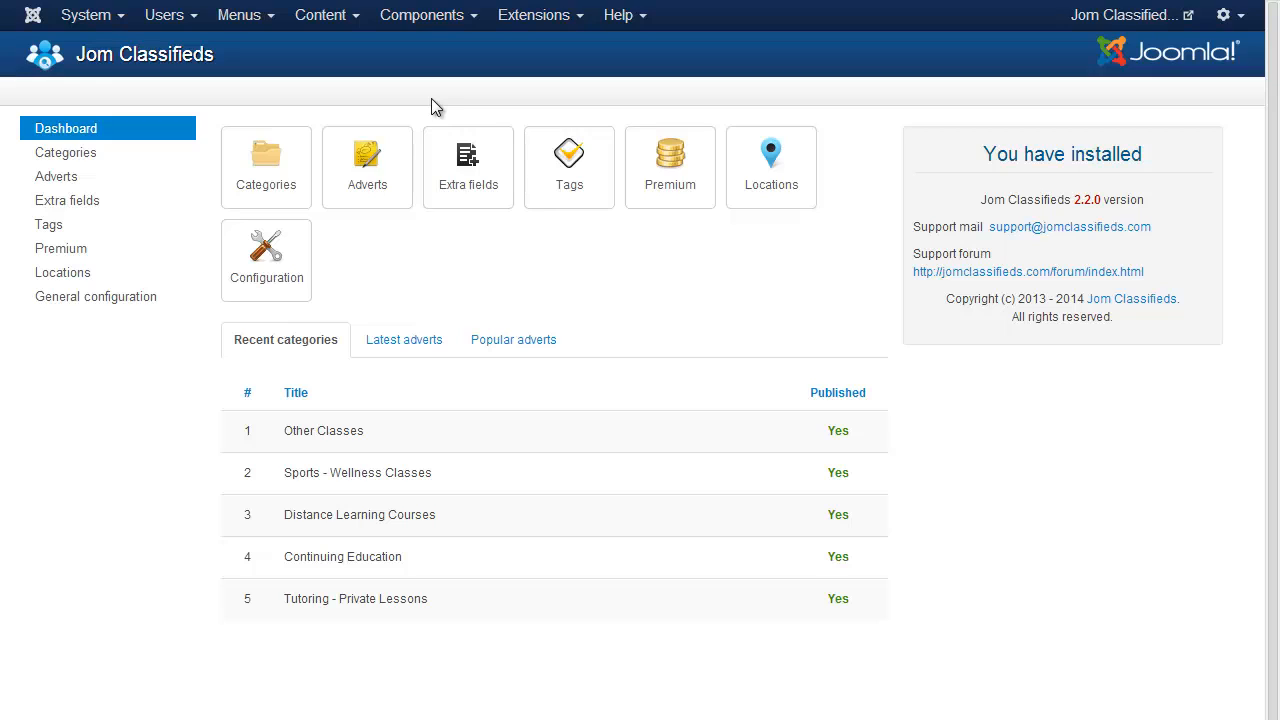
{"action": "left_click", "coordinate": [310, 250]}
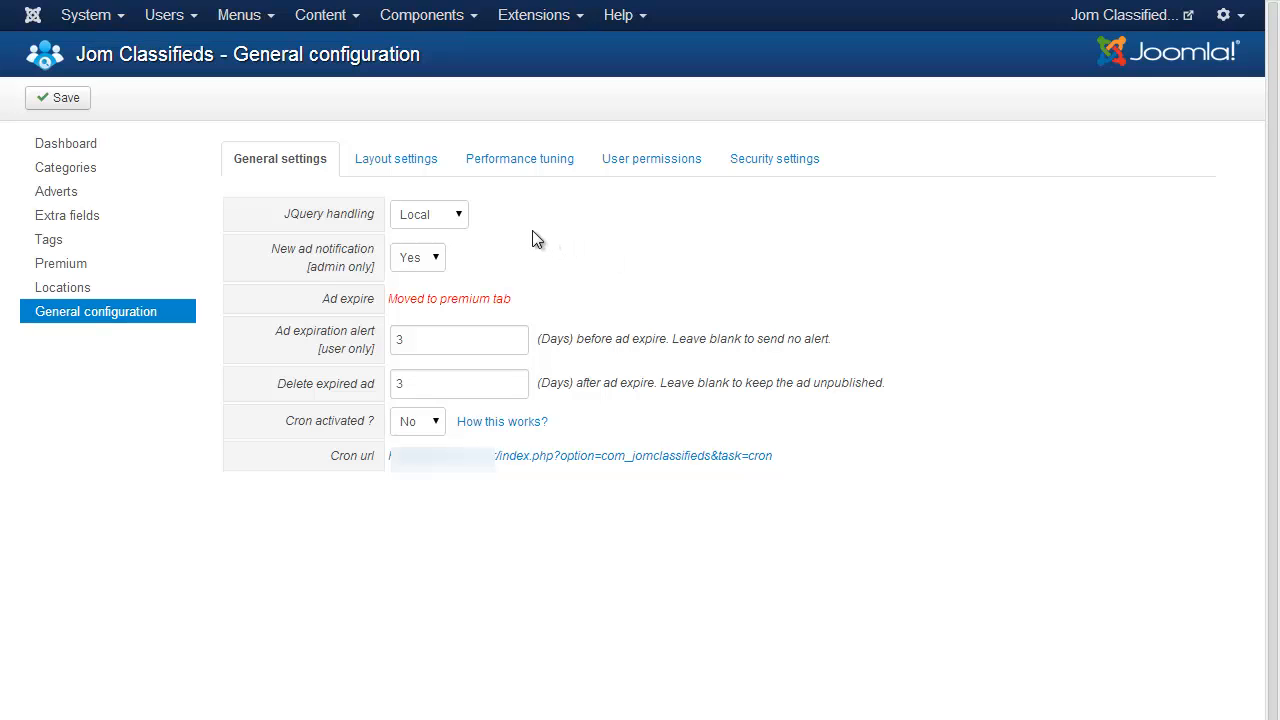
- Set JQuery handling to Remote and keep New ad notification at Yes
{"action": "left_click", "coordinate": [463, 223]}
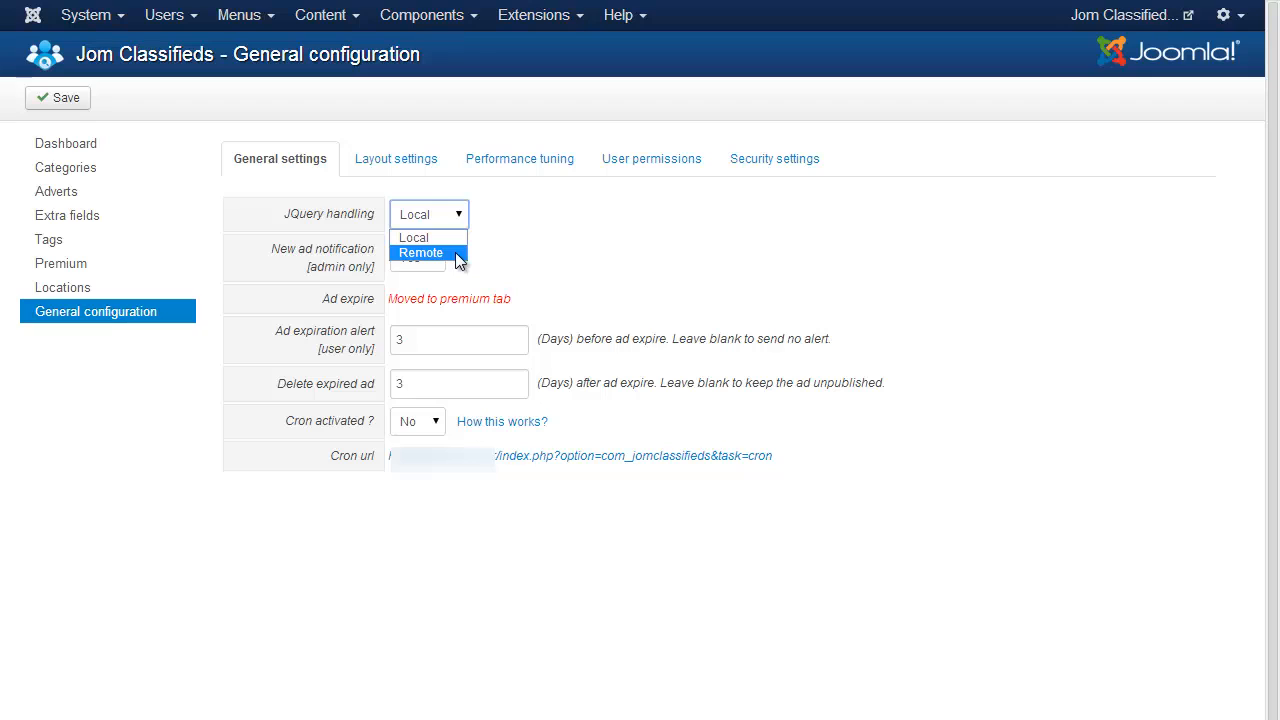
{"action": "left_click", "coordinate": [455, 252]}
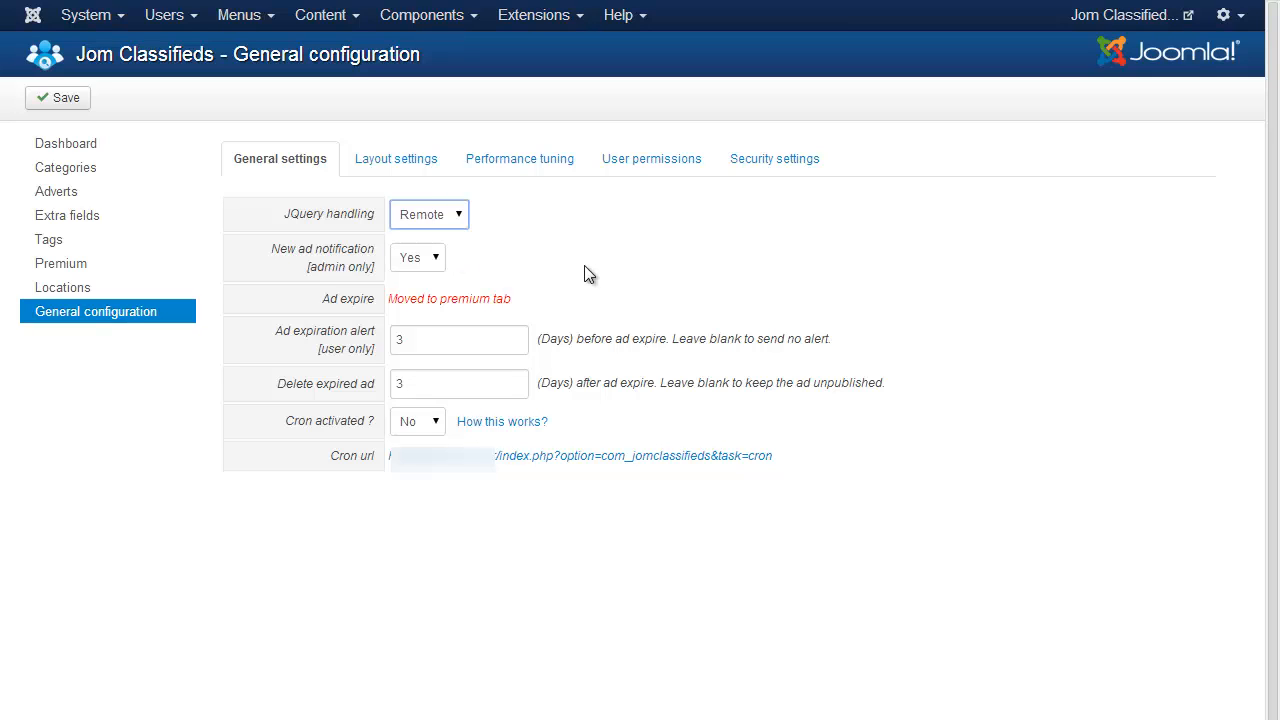
{"action": "left_click", "coordinate": [440, 262]}
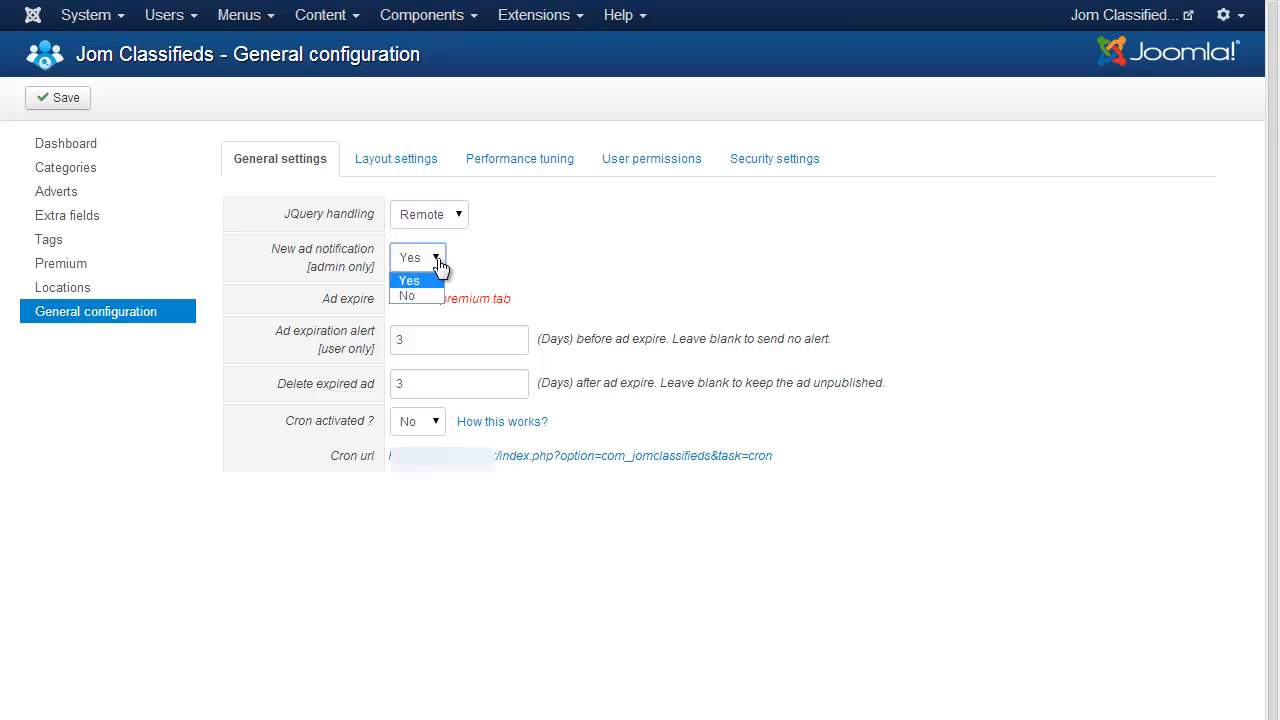
{"action": "left_click", "coordinate": [545, 262]}
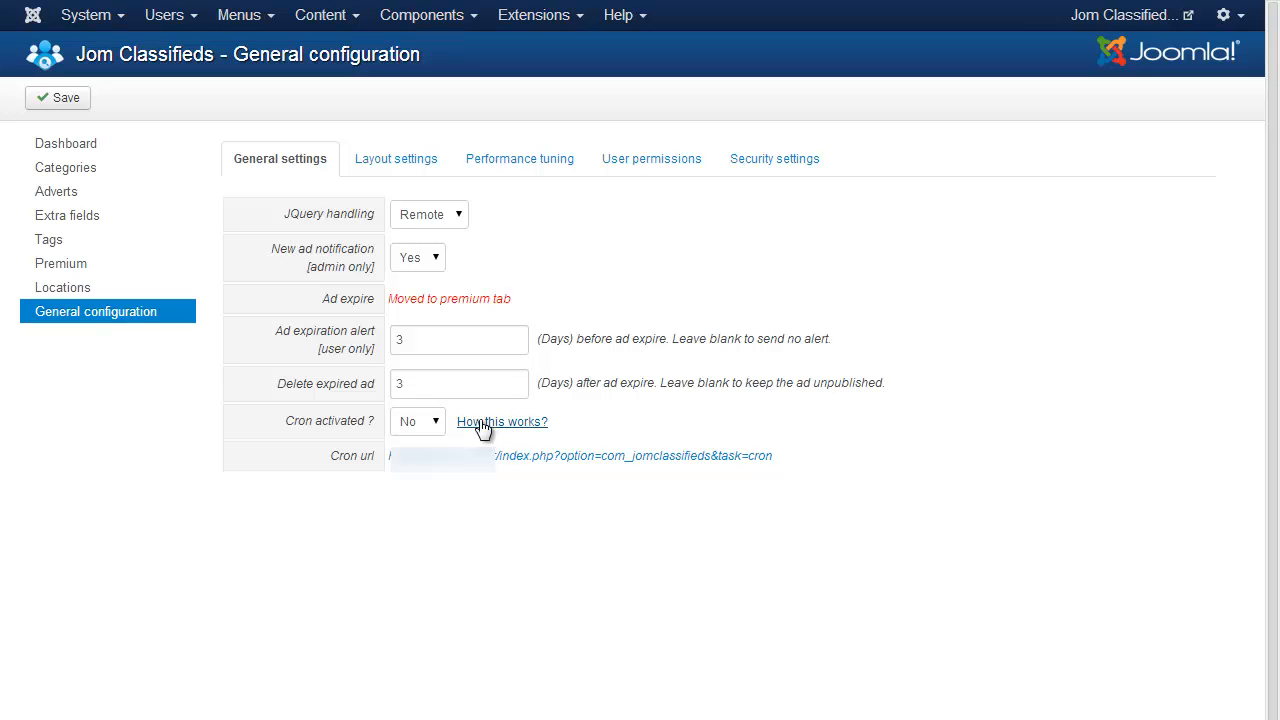
- Set Cron activated to Yes and switch to the Layout settings
{"action": "left_click", "coordinate": [436, 421]}
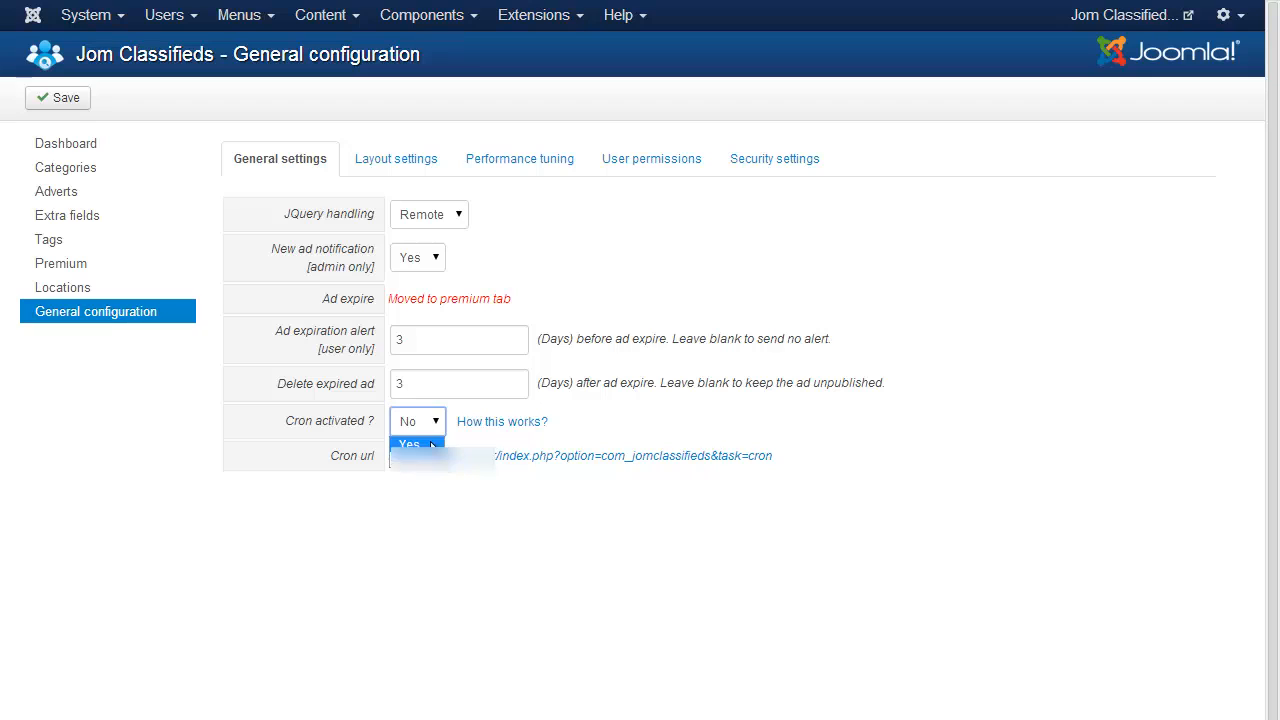
{"action": "left_click", "coordinate": [410, 457]}
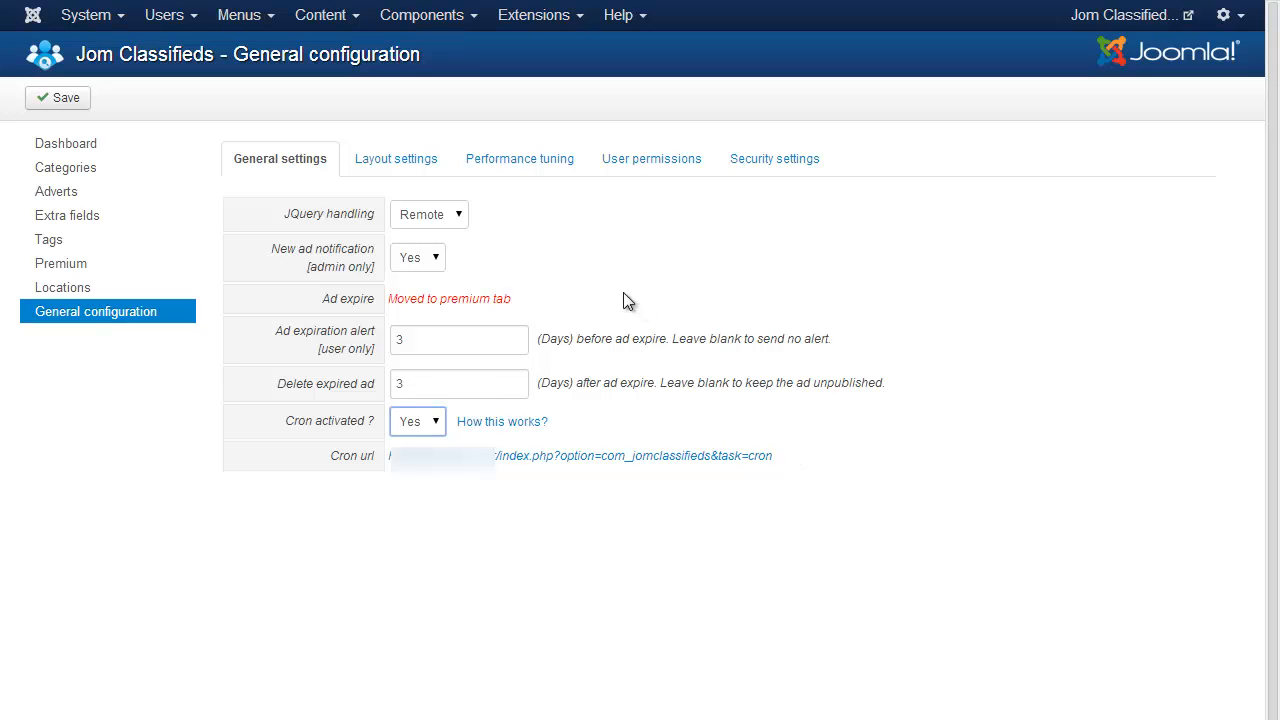
{"action": "left_click", "coordinate": [433, 170]}
- Set the home location to USA, keeping category name and date added shown
{"action": "left_click", "coordinate": [510, 218]}
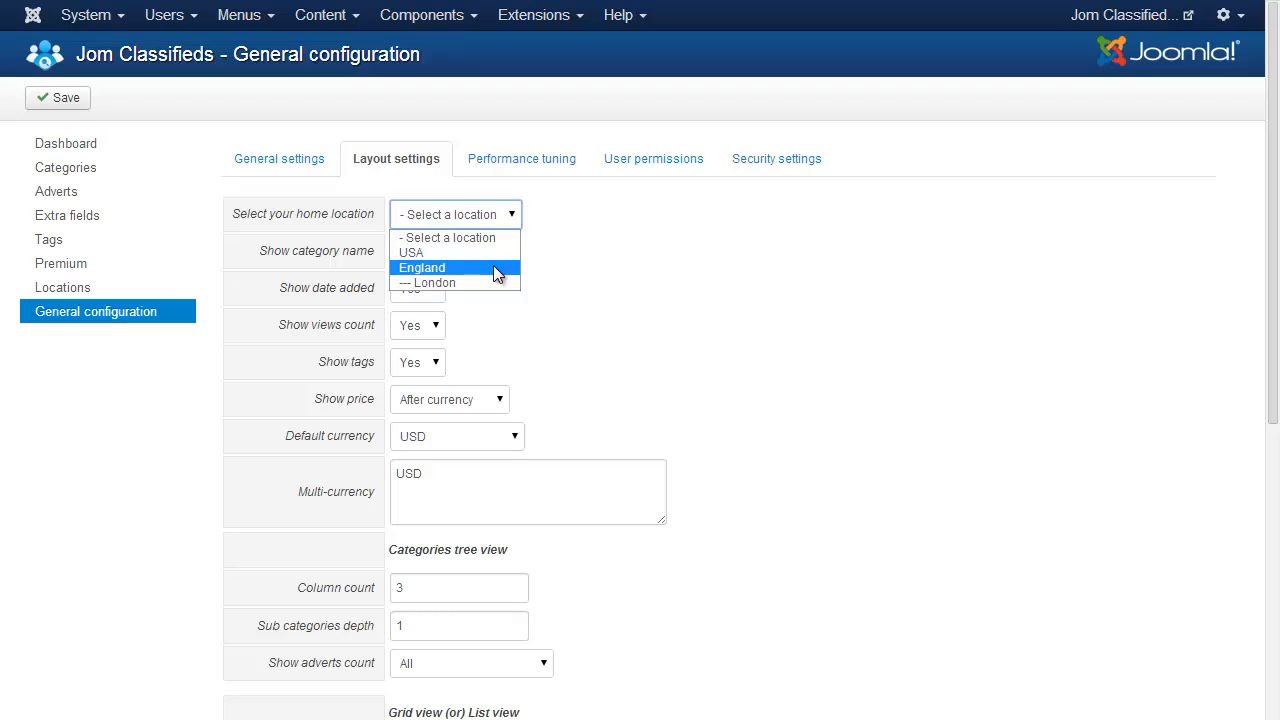
{"action": "left_click", "coordinate": [485, 253]}
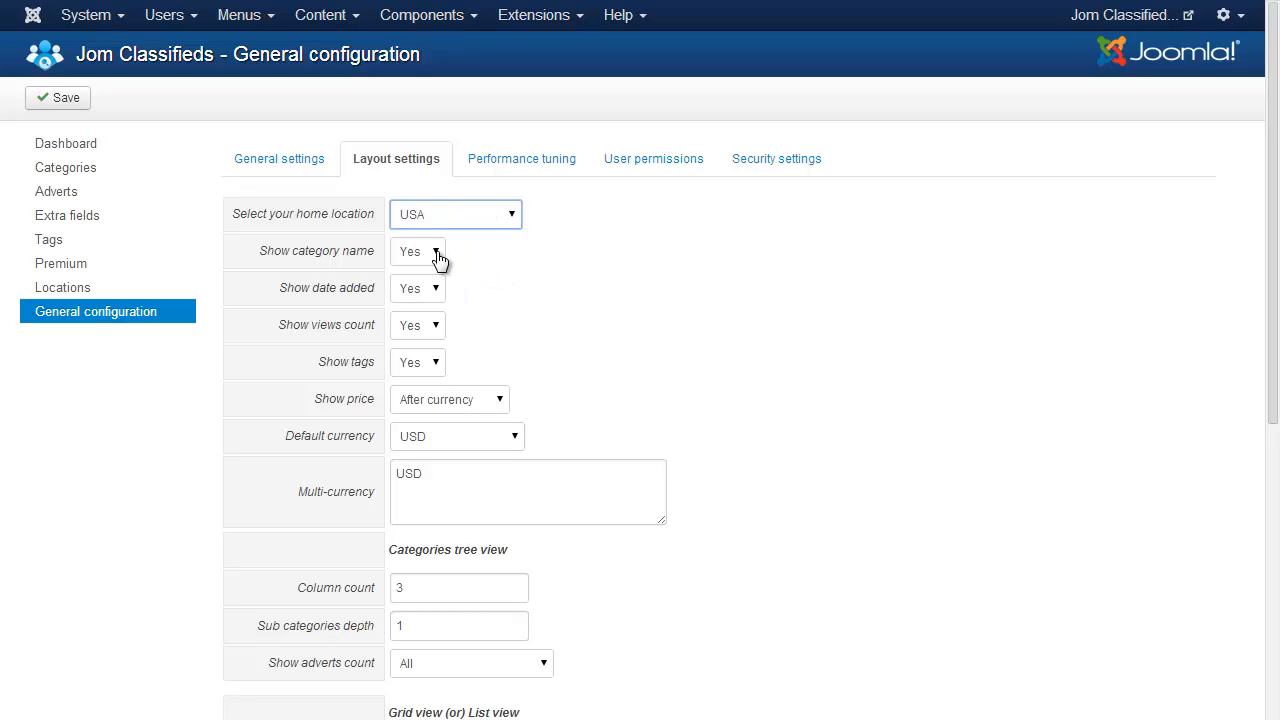
{"action": "left_click", "coordinate": [437, 255]}
{"action": "left_click", "coordinate": [437, 260]}
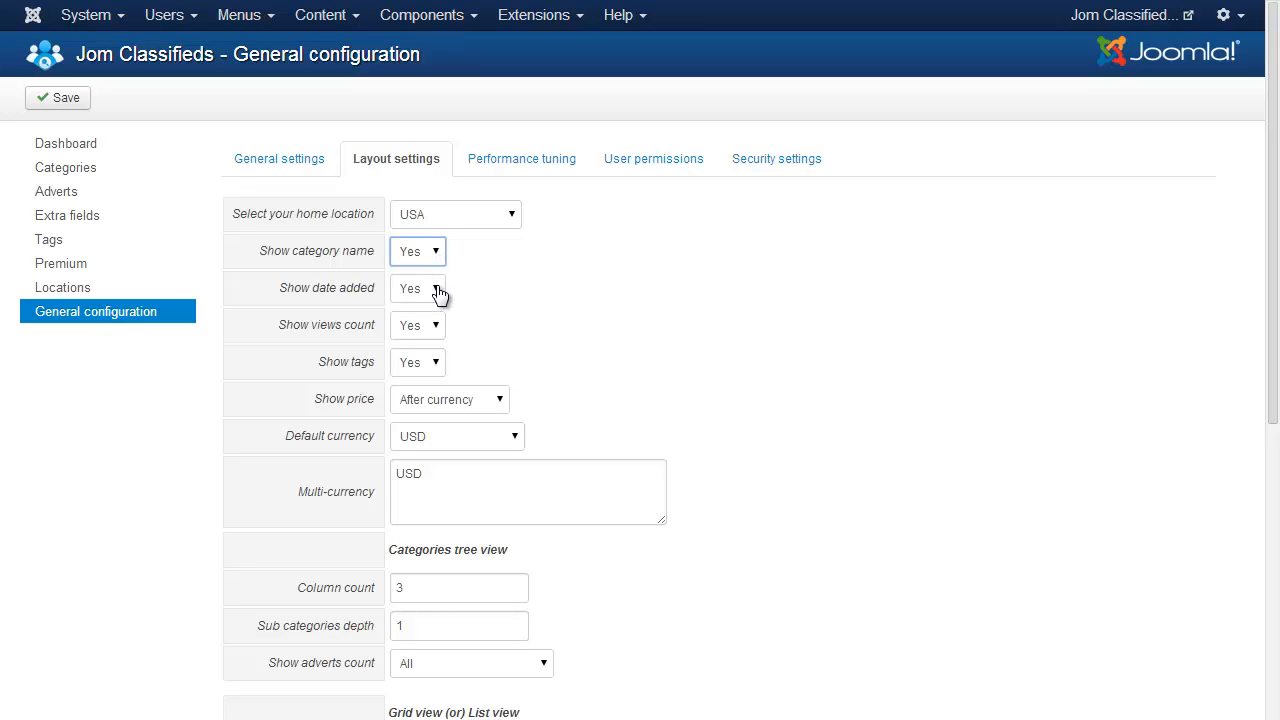
{"action": "left_click", "coordinate": [440, 291]}
{"action": "left_click", "coordinate": [440, 291]}
- Keep price after currency and default USD, and replace Multi-currency USD with GBP
{"action": "left_click", "coordinate": [503, 401]}
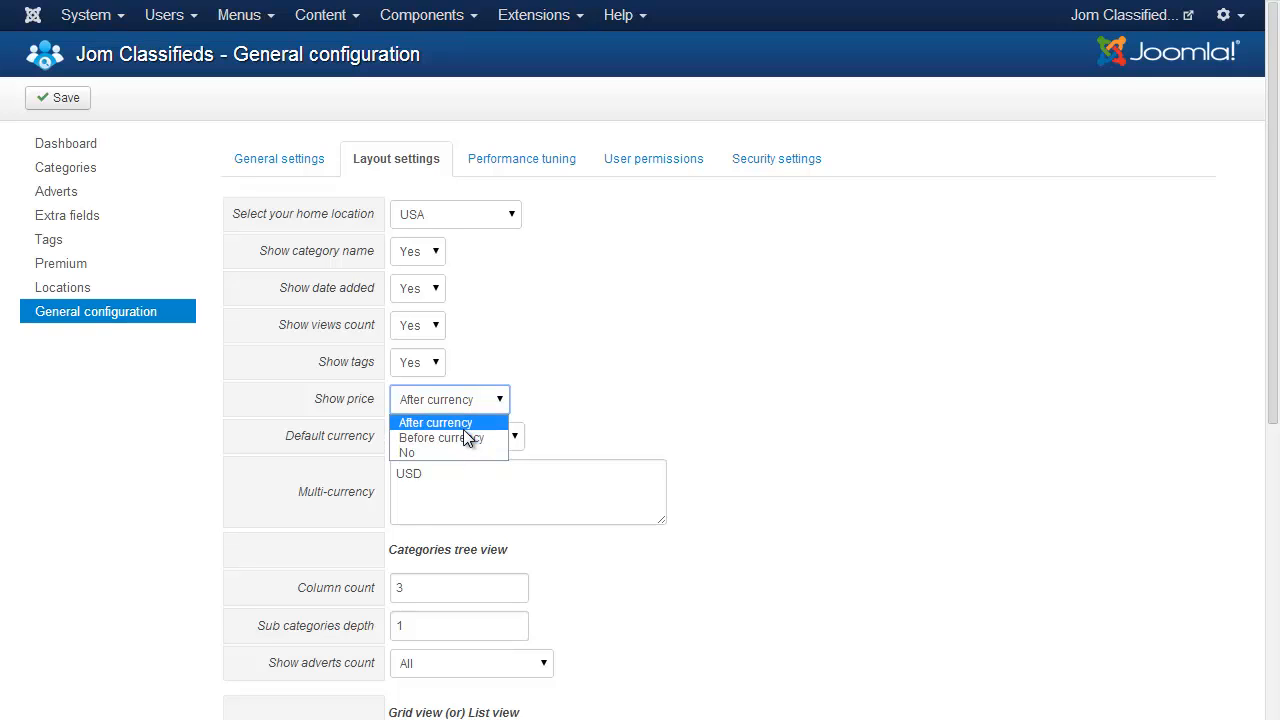
{"action": "left_click", "coordinate": [464, 426]}
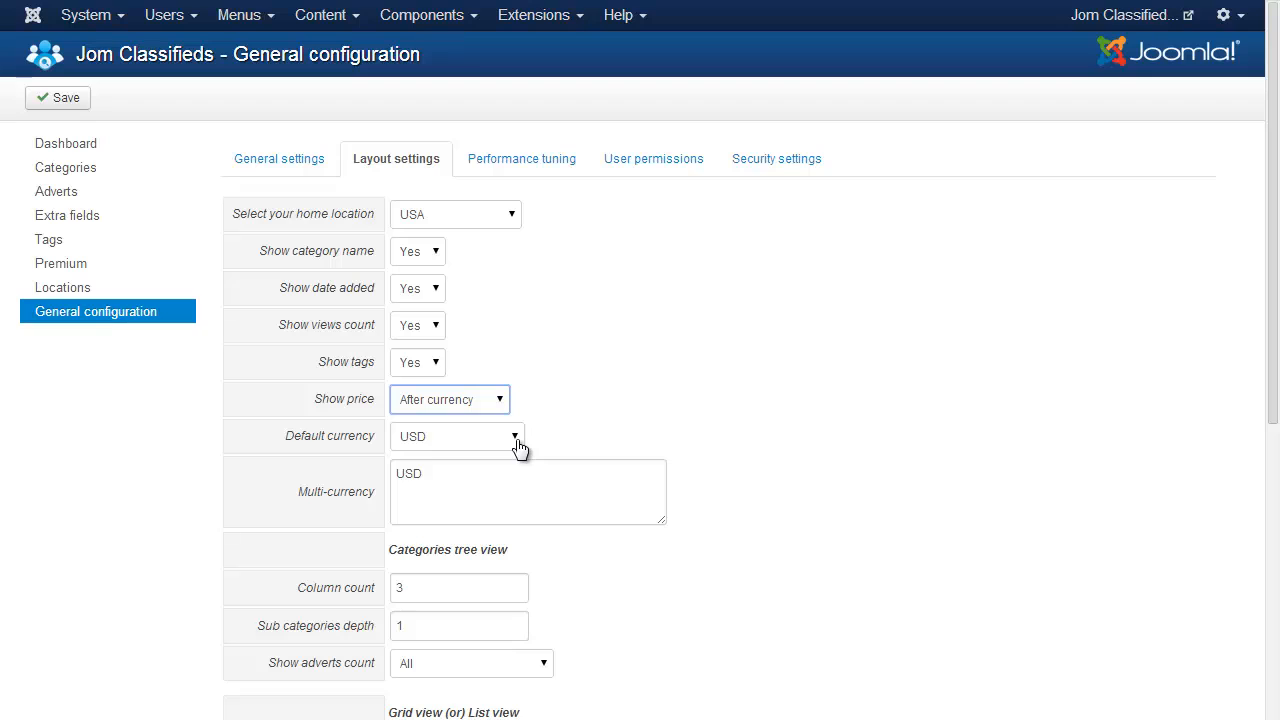
{"action": "left_click", "coordinate": [516, 442]}
{"action": "left_click", "coordinate": [518, 445]}
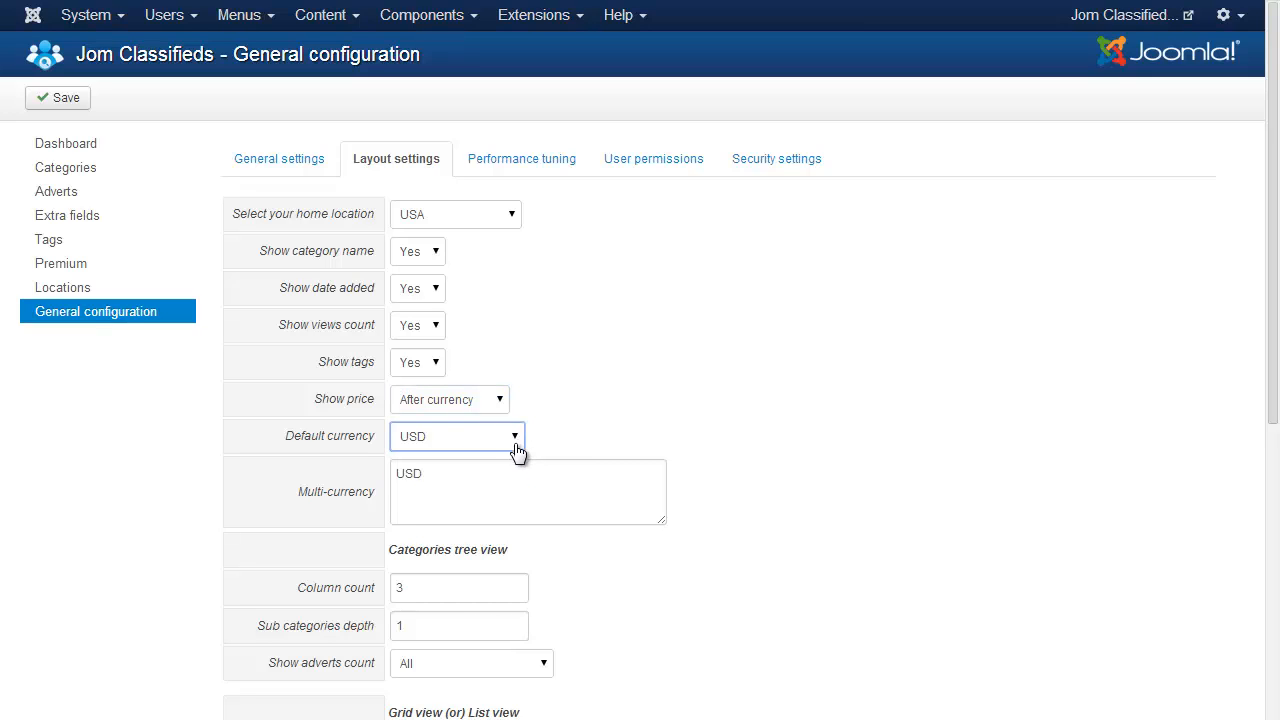
{"action": "double_click", "coordinate": [427, 474]}
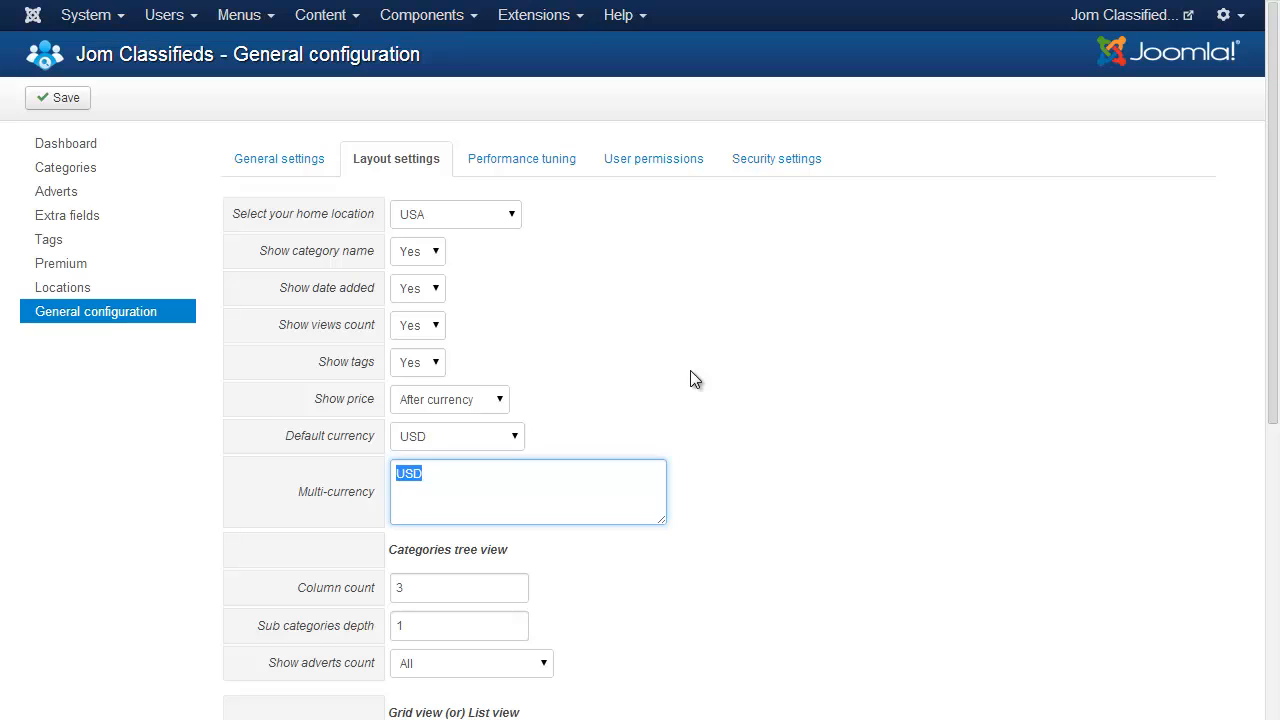
{"action": "type", "text": "GBP"}
- Save the configuration and make GBP the default currency in Layout settings
{"action": "left_click", "coordinate": [69, 99]}
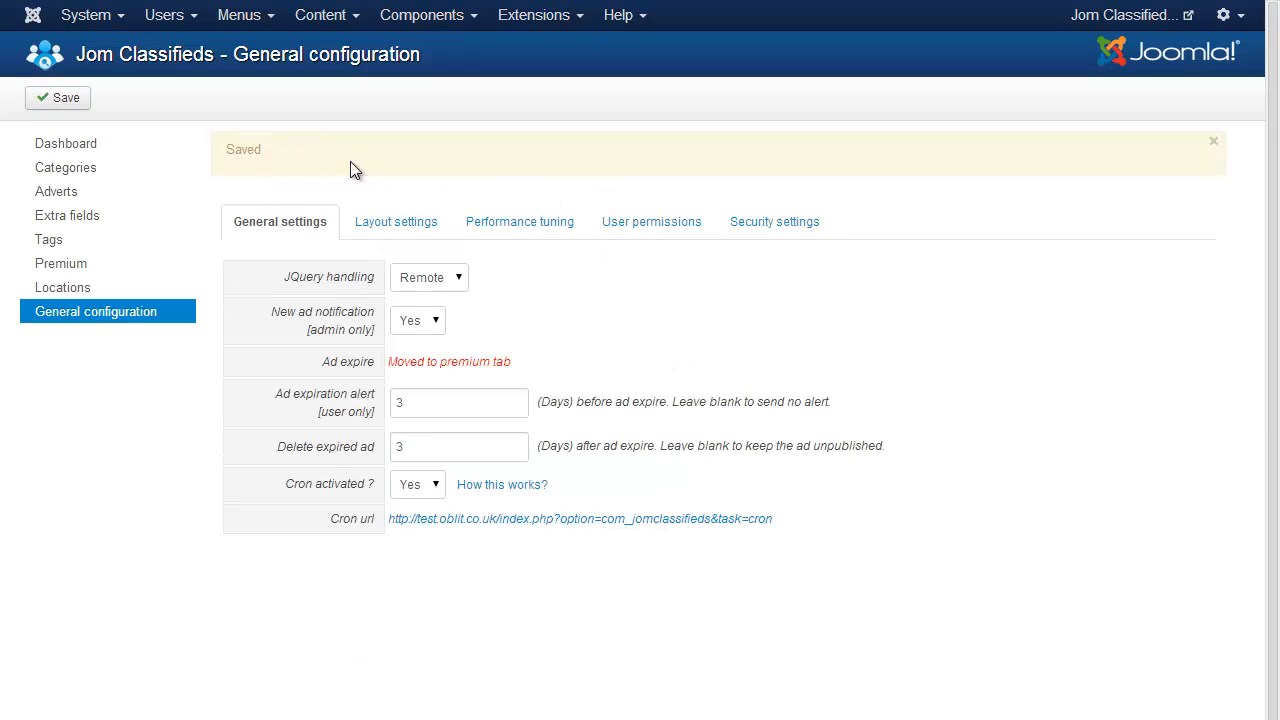
{"action": "left_click", "coordinate": [391, 224]}
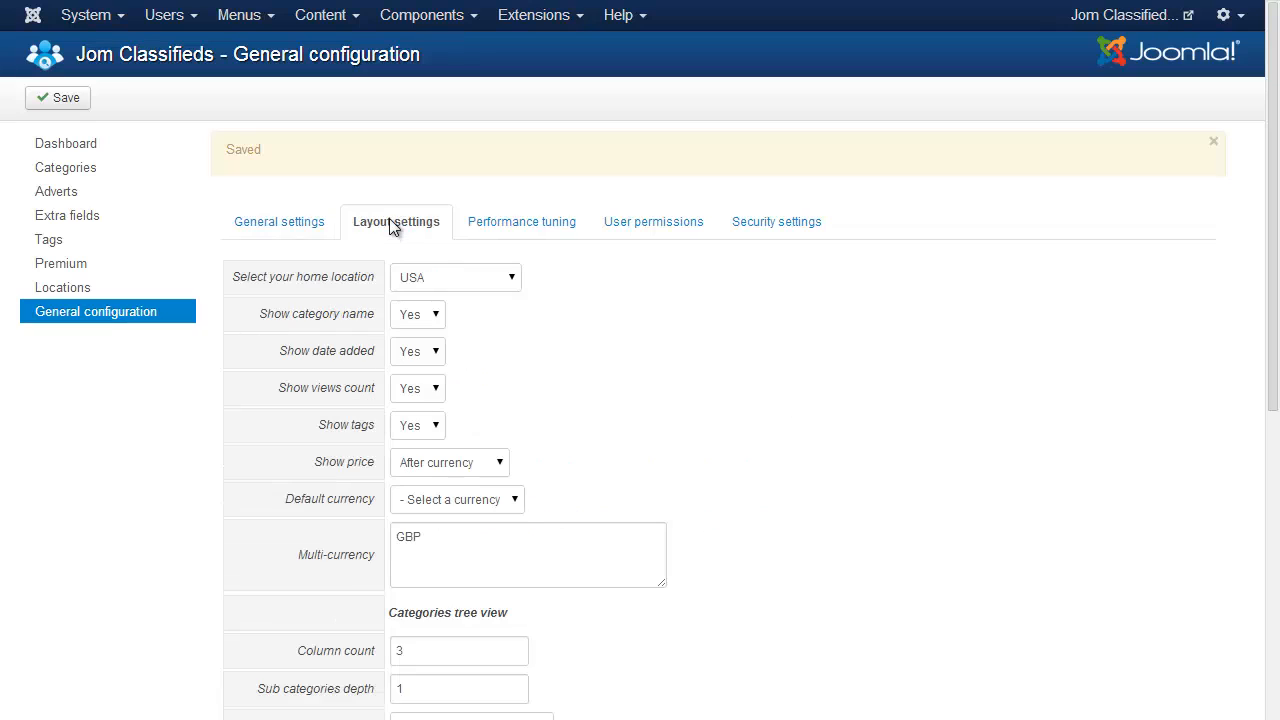
{"action": "left_click", "coordinate": [516, 500]}
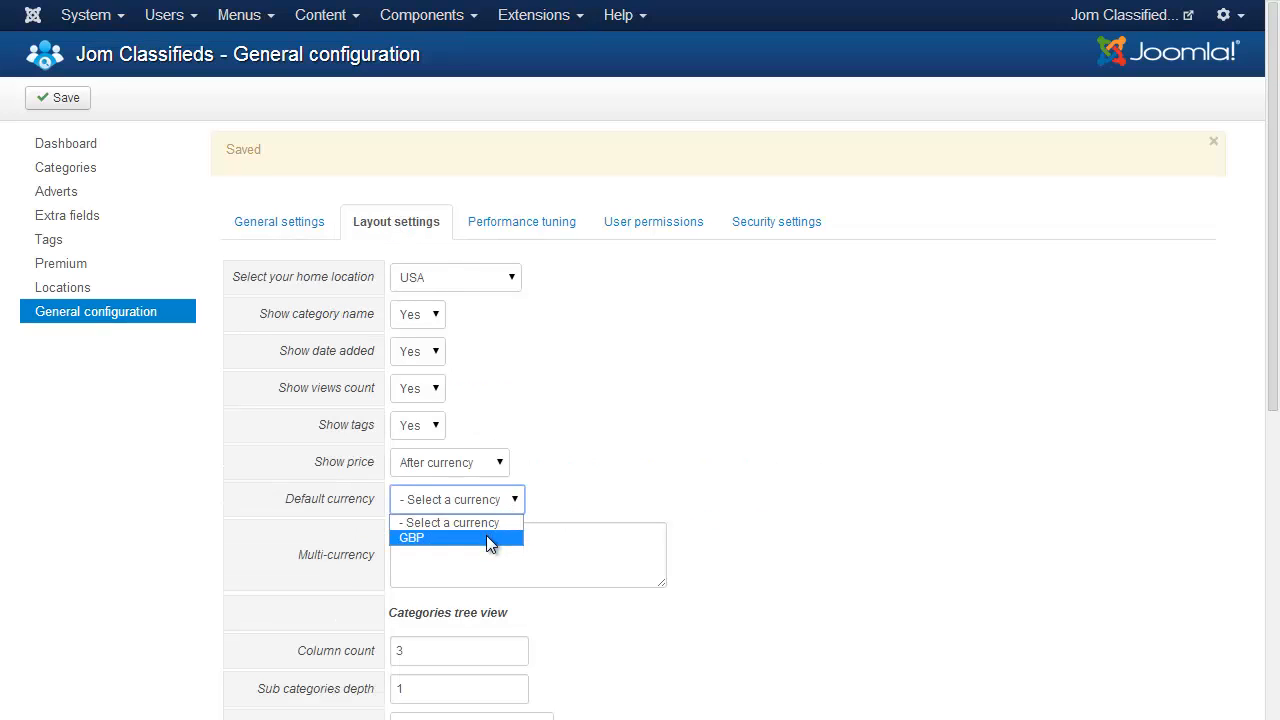
{"action": "left_click", "coordinate": [488, 537]}
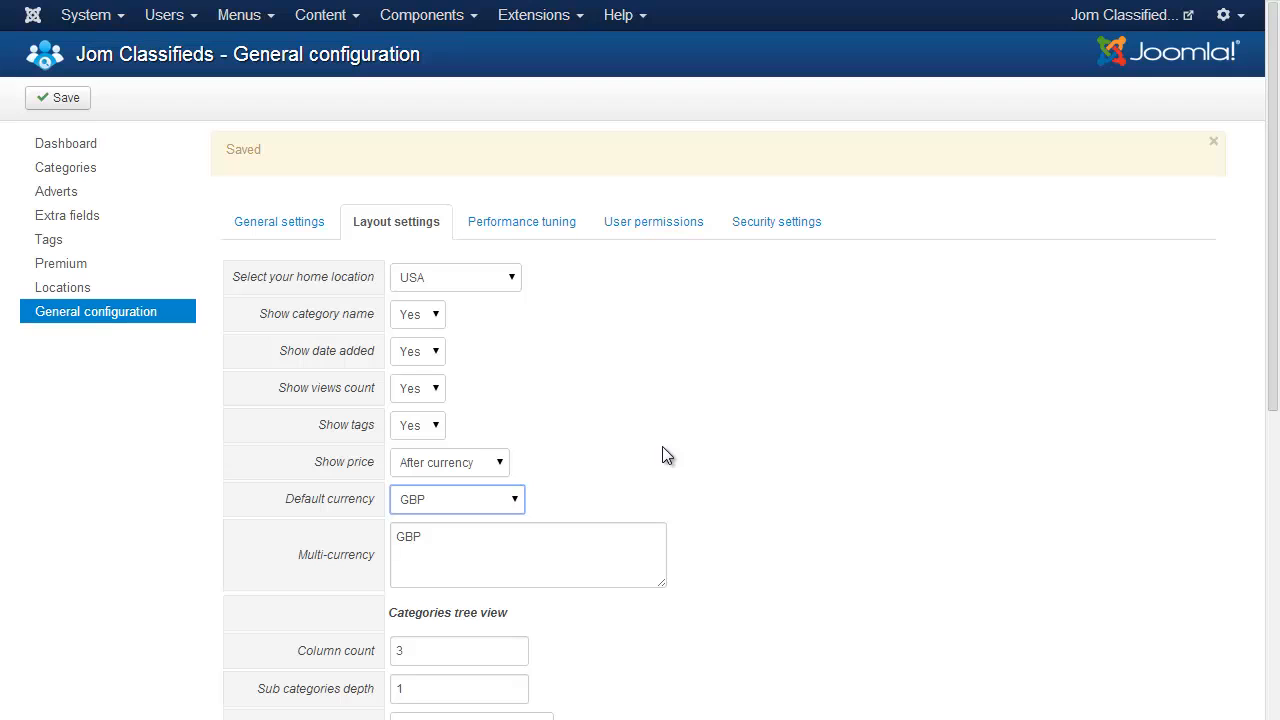
- Extend Multi-currency to 'GBP, USD, CAD', save, and confirm GBP stays default
{"action": "left_click", "coordinate": [463, 530]}
{"action": "type", "text": ", "}
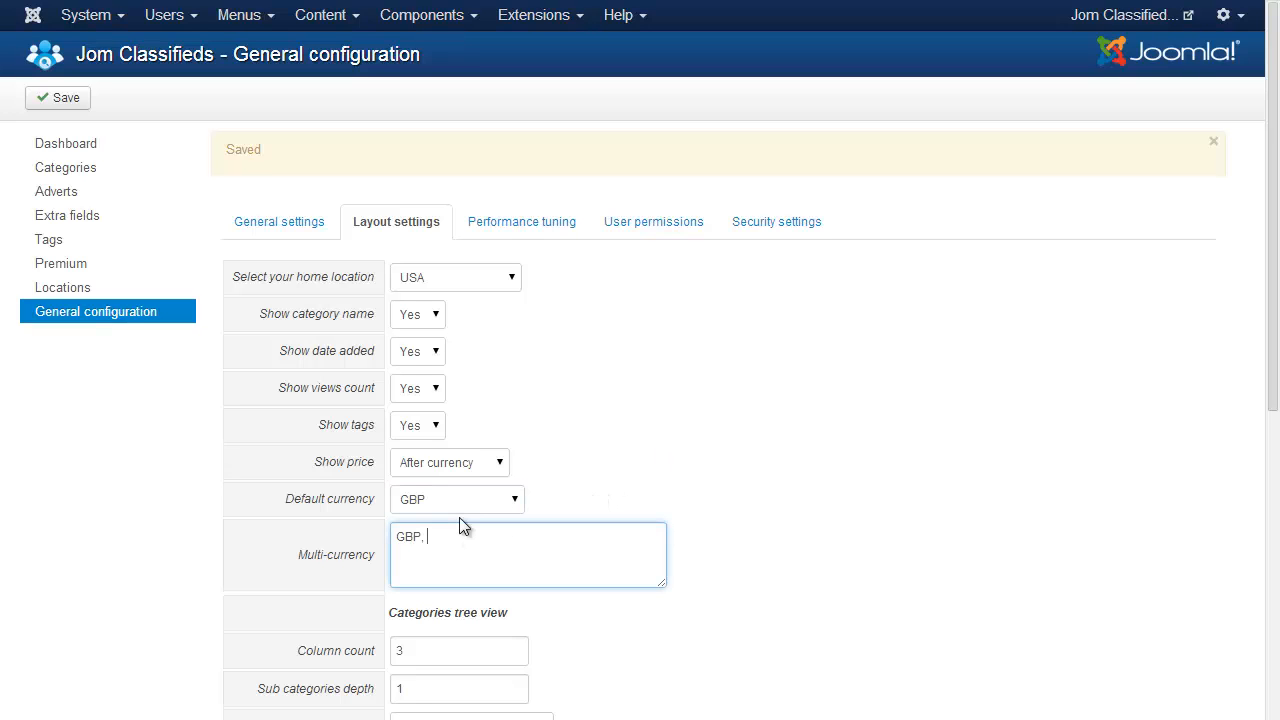
{"action": "type", "text": "USD, CAD"}
{"action": "left_click", "coordinate": [50, 97]}
{"action": "left_click", "coordinate": [420, 236]}
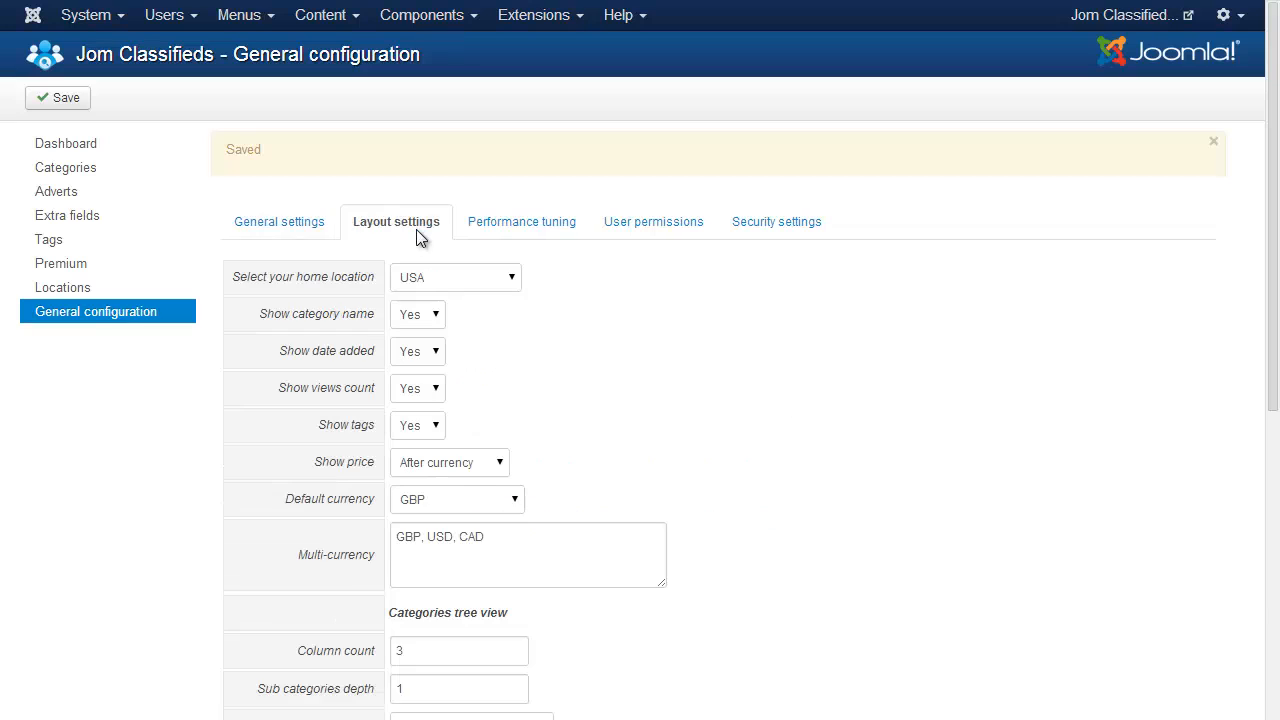
{"action": "left_click", "coordinate": [514, 506]}
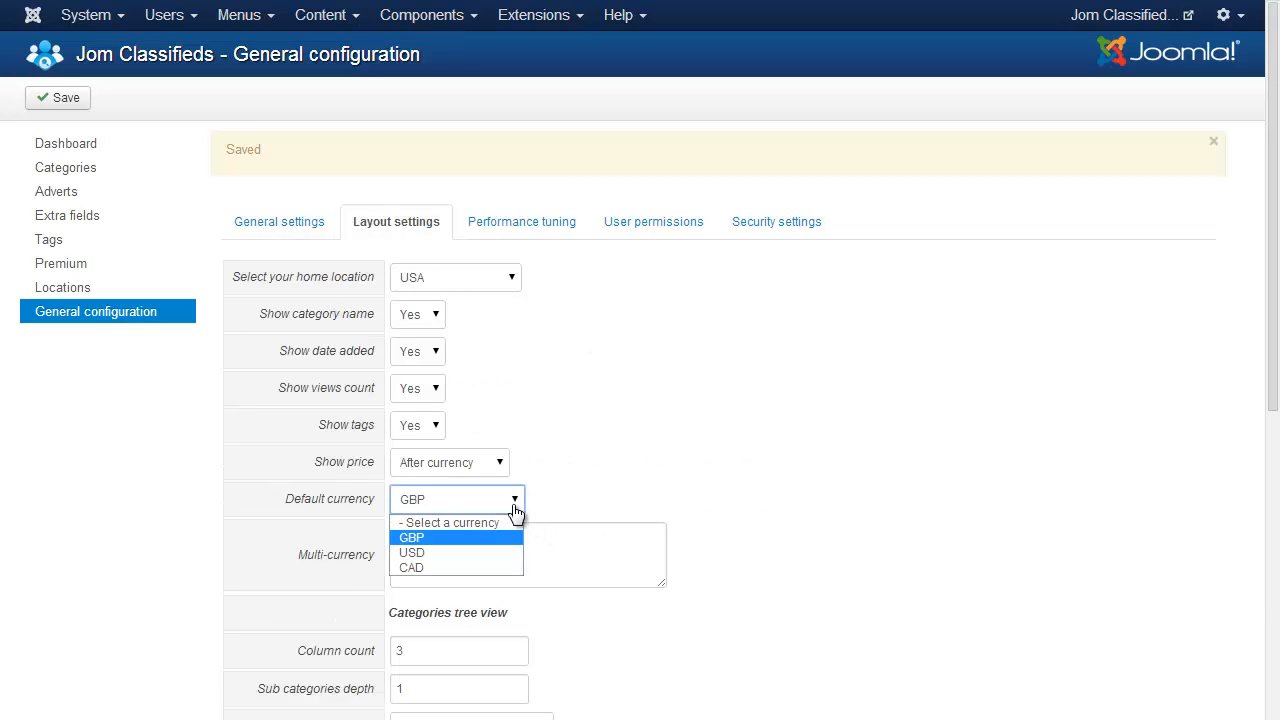
{"action": "left_click", "coordinate": [514, 506]}
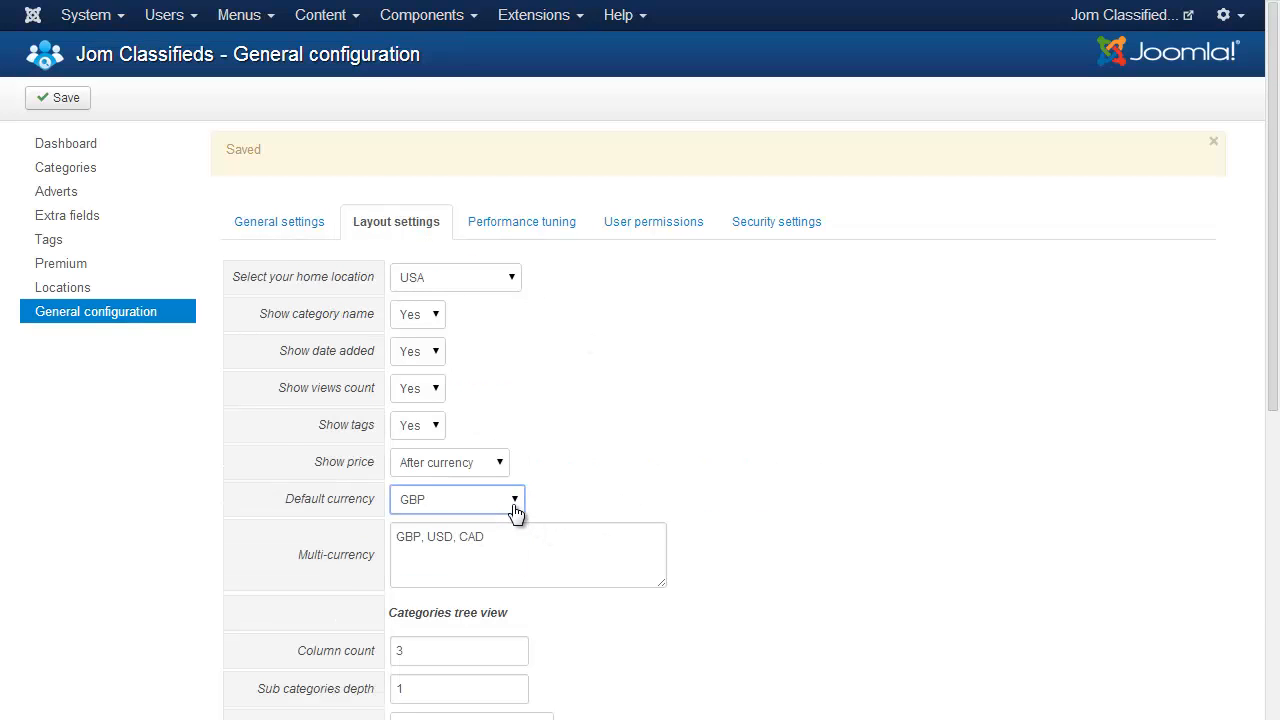
{"action": "scroll", "coordinate": [516, 508], "scroll_direction": "down", "scroll_amount": 5}
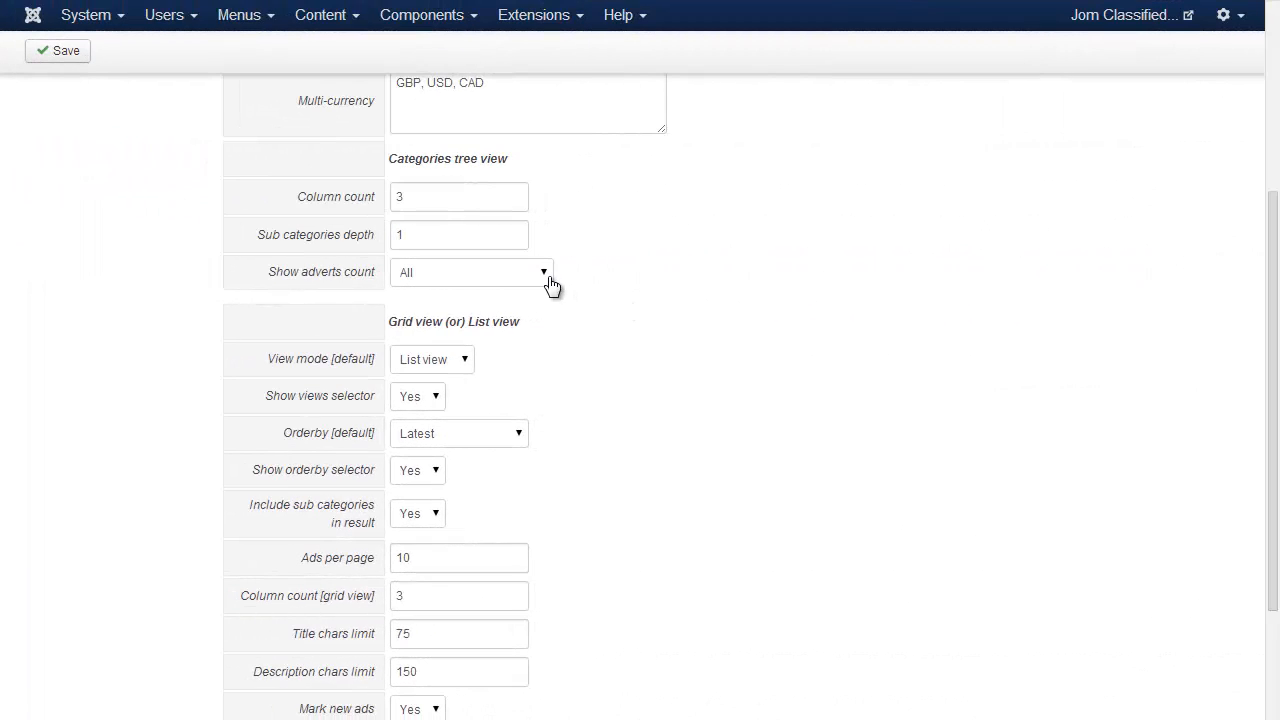
- Set Show adverts count to None, save, and return to the Layout settings
{"action": "left_click", "coordinate": [548, 278]}
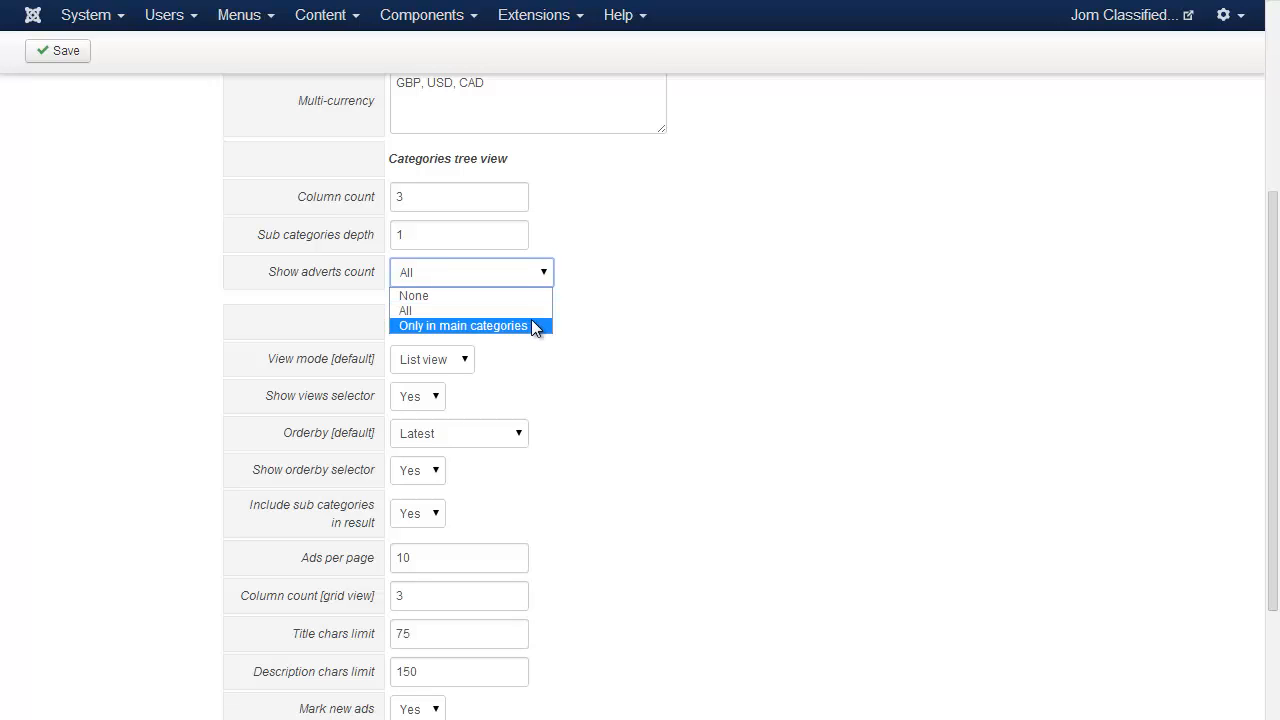
{"action": "left_click", "coordinate": [527, 297]}
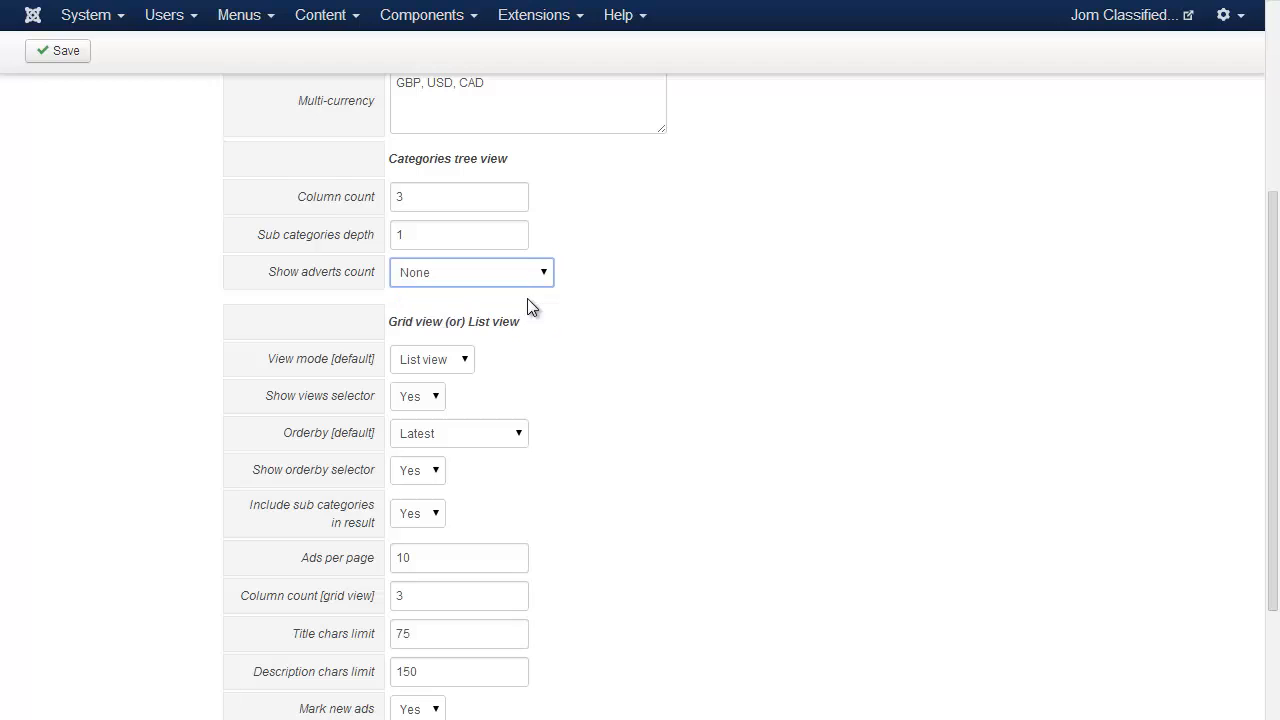
{"action": "left_click", "coordinate": [56, 58]}
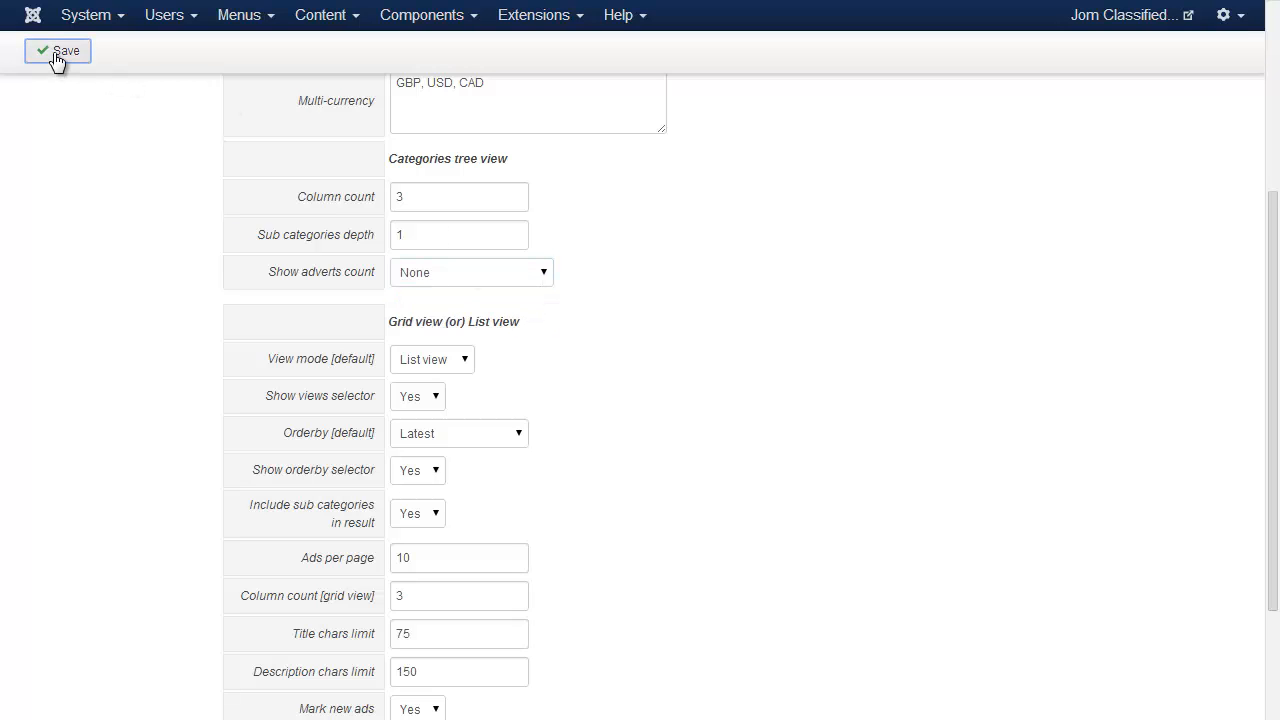
{"action": "left_click", "coordinate": [405, 222]}
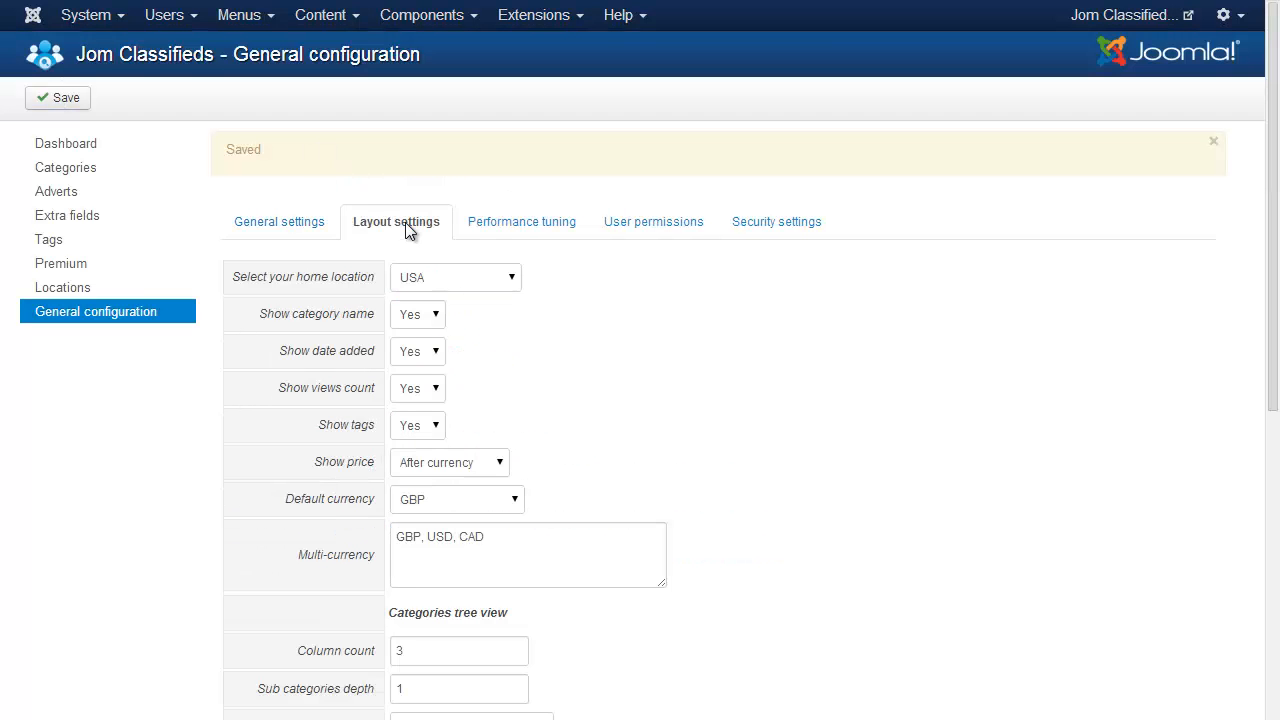
{"action": "scroll", "coordinate": [405, 222], "scroll_direction": "down", "scroll_amount": 5}
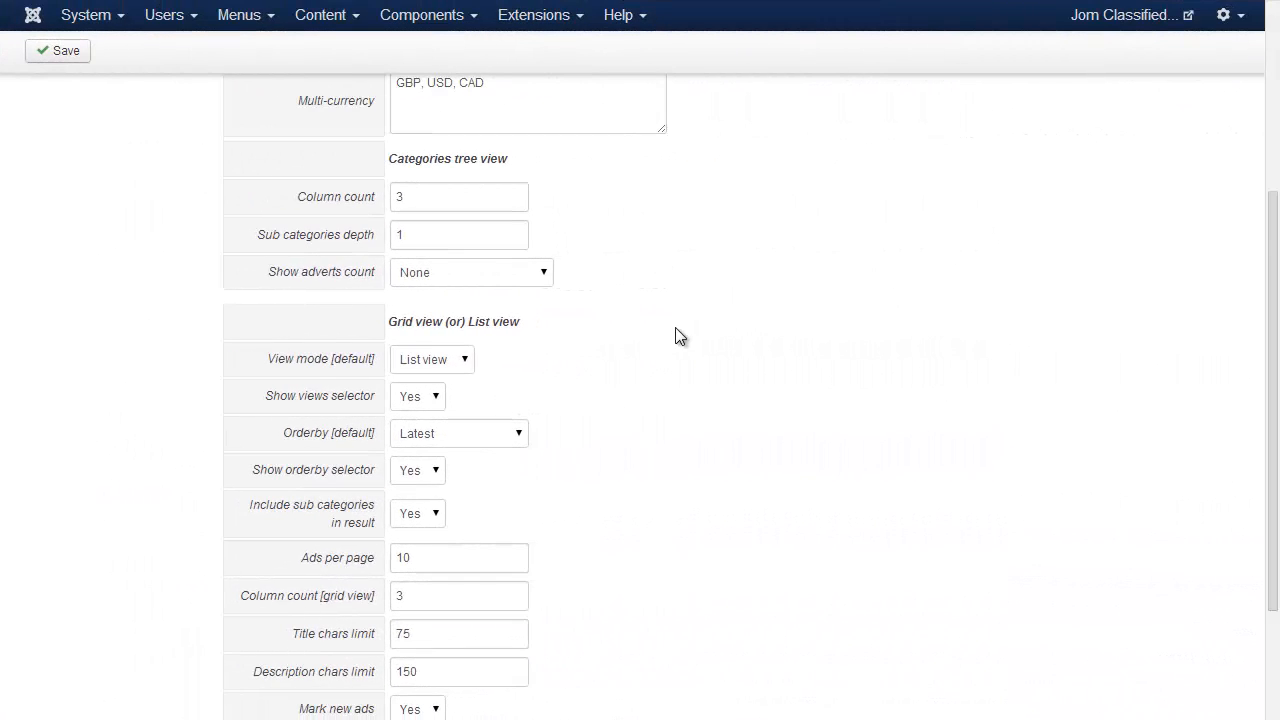
{"action": "scroll", "coordinate": [679, 336], "scroll_direction": "down", "scroll_amount": 1}
- On the demo site, open the Single category listing and switch it to Grid view
{"action": "scroll", "coordinate": [677, 334], "scroll_direction": "down", "scroll_amount": 1}
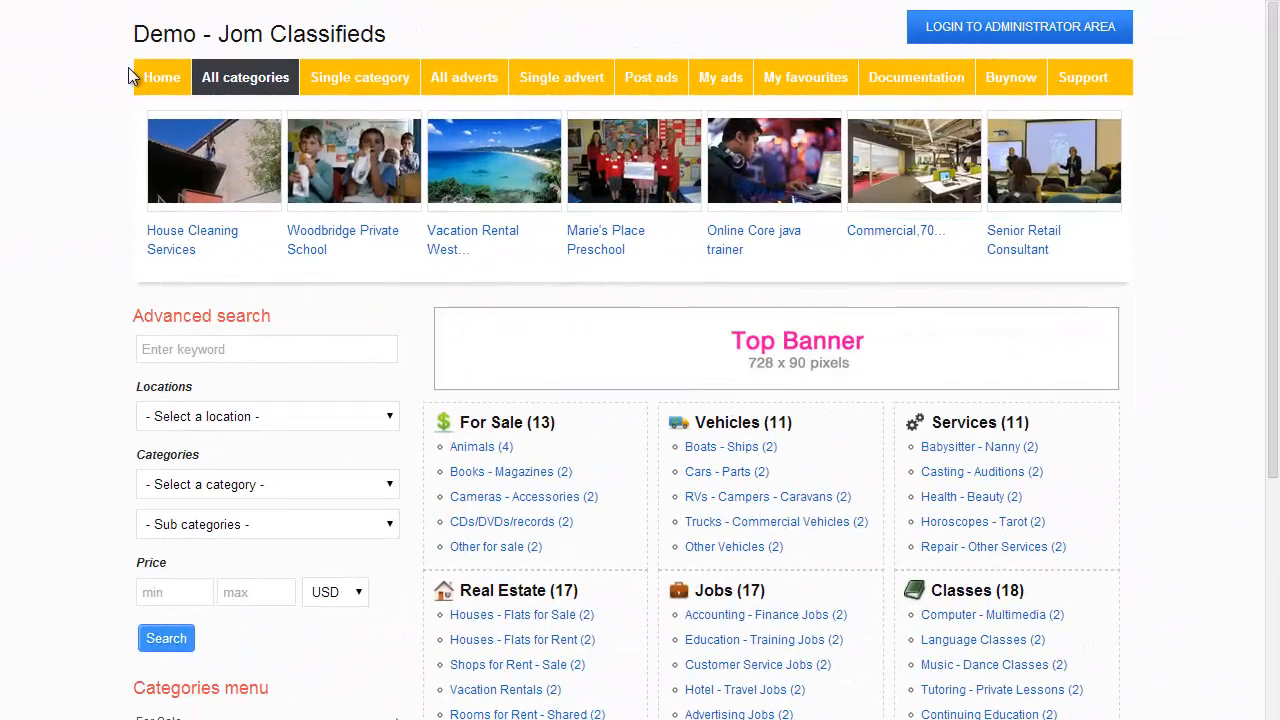
{"action": "left_click", "coordinate": [335, 91]}
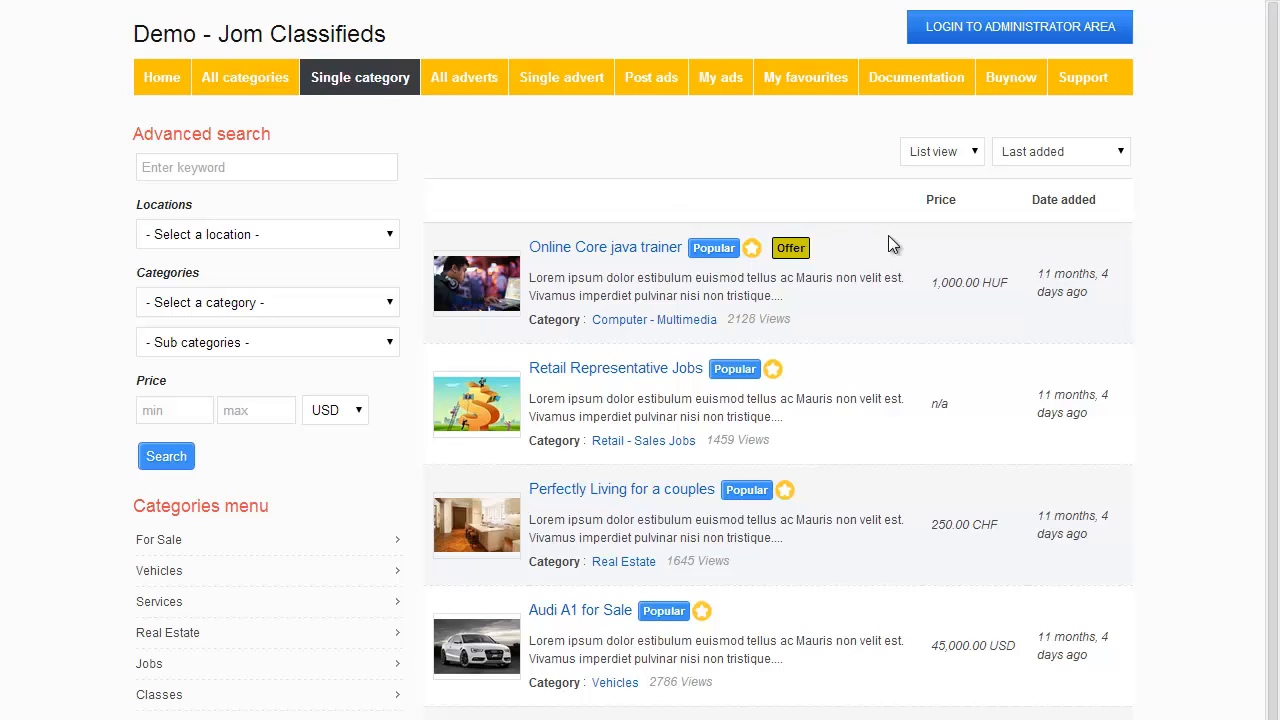
{"action": "left_click", "coordinate": [983, 154]}
{"action": "left_click", "coordinate": [967, 190]}
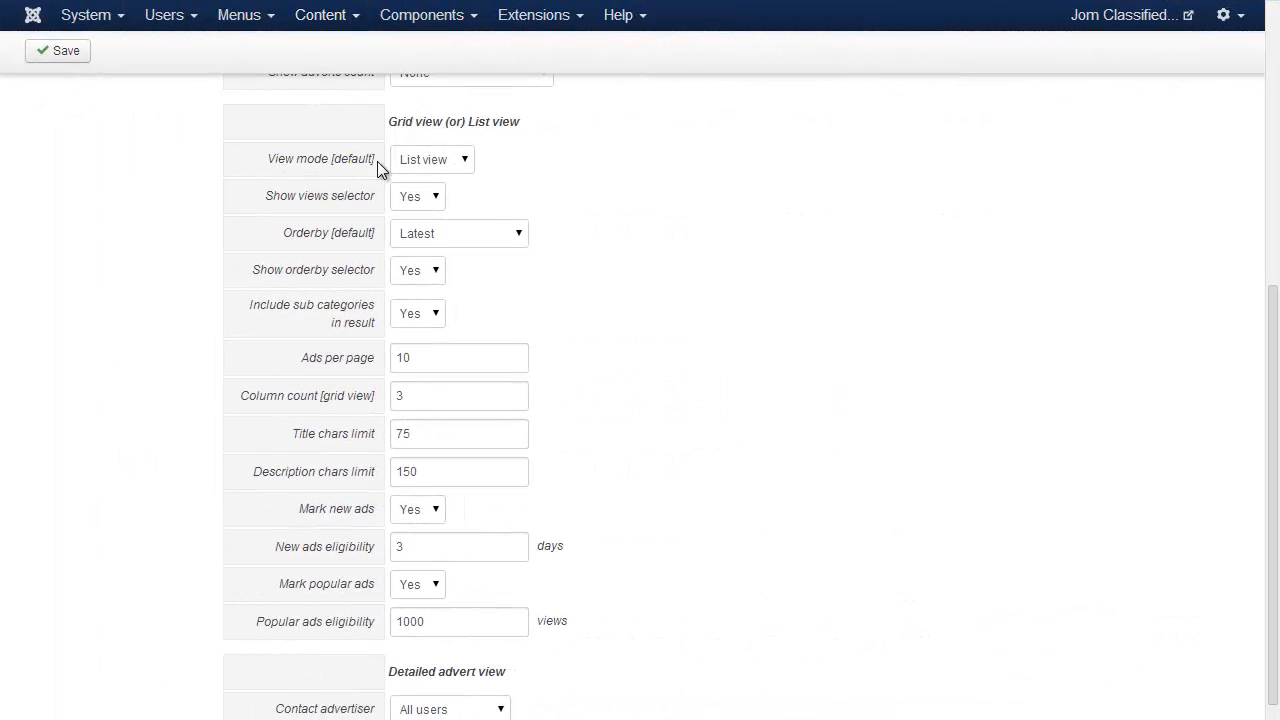
- Make Grid view the default View mode, with Show views selector ending at Yes
{"action": "left_click", "coordinate": [465, 163]}
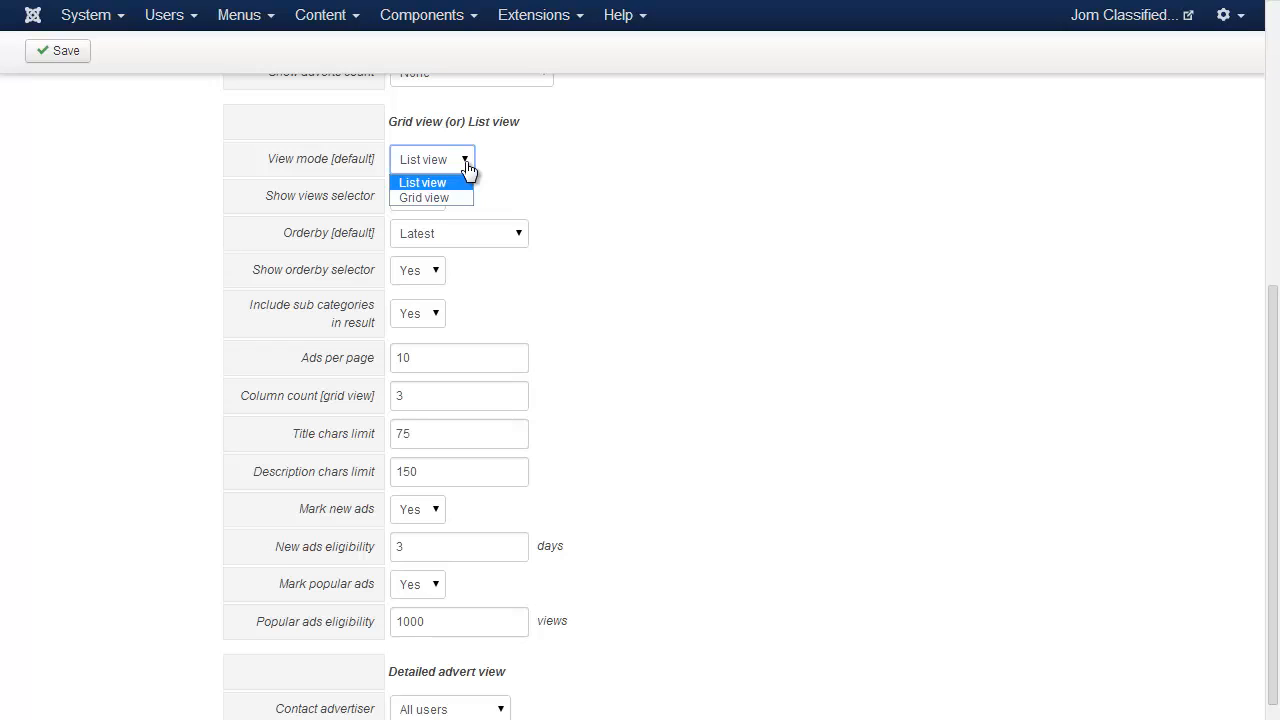
{"action": "left_click", "coordinate": [554, 167]}
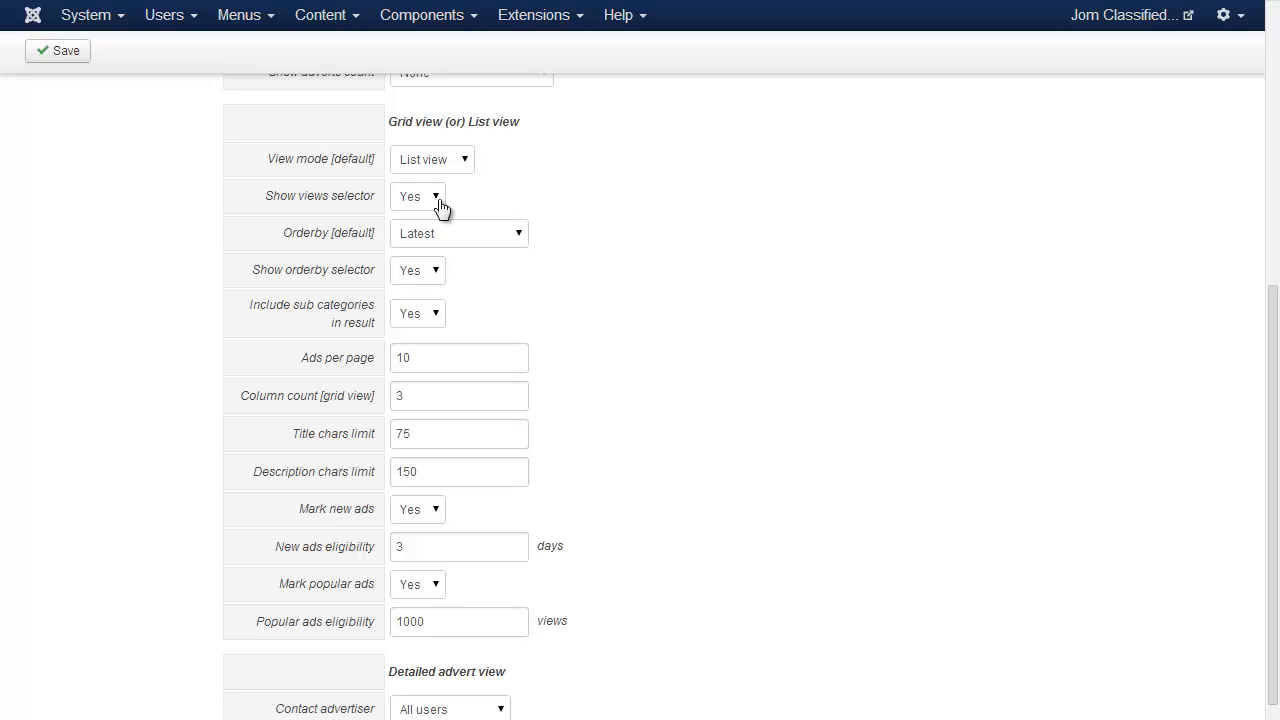
{"action": "left_click", "coordinate": [441, 205]}
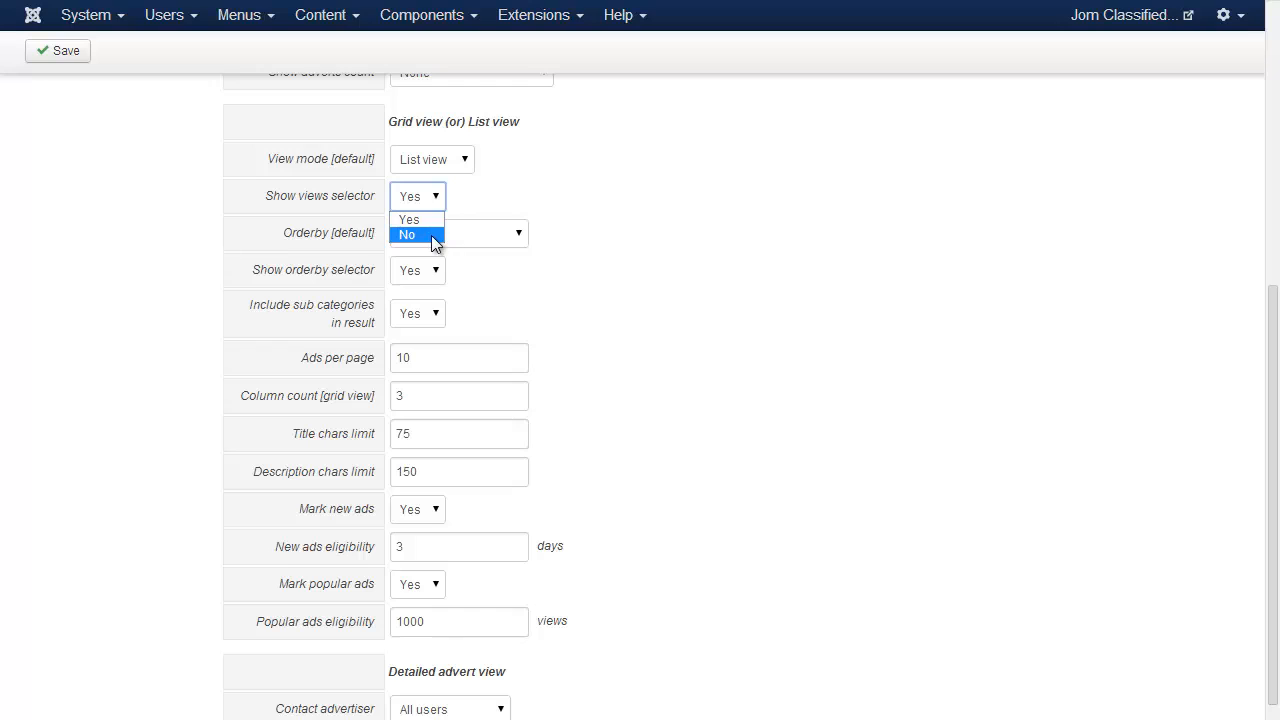
{"action": "left_click", "coordinate": [433, 238]}
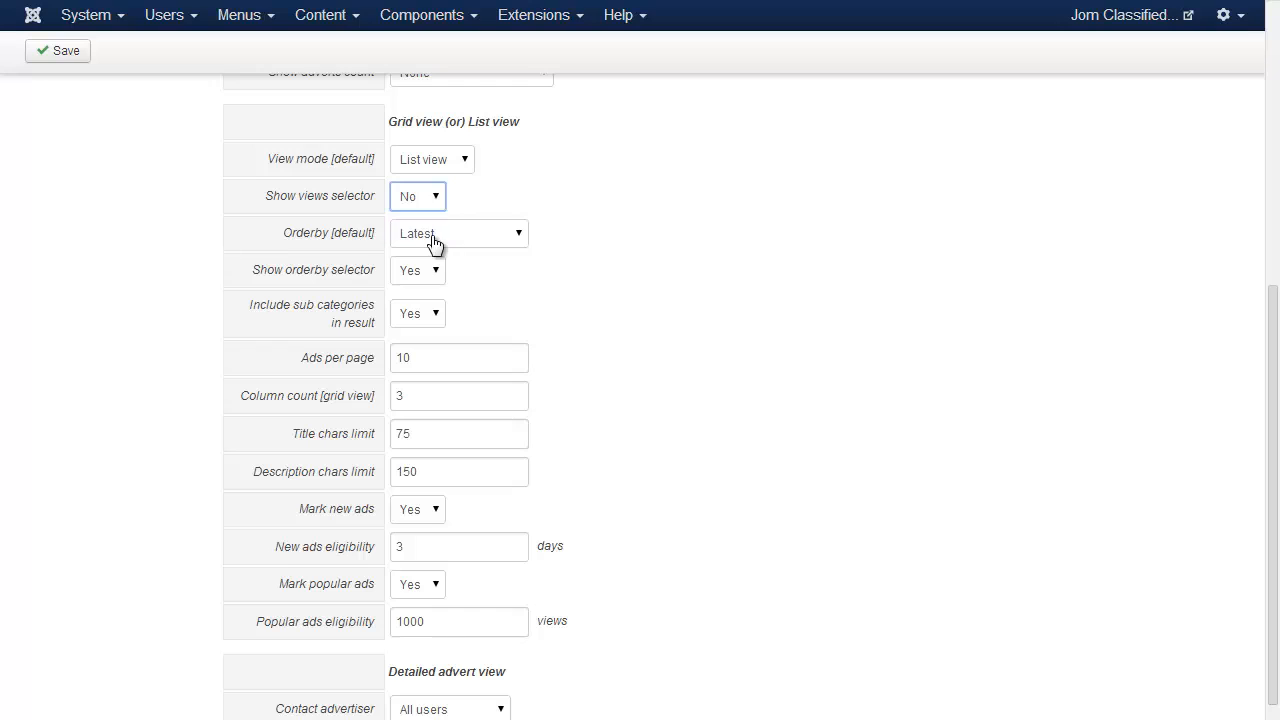
{"action": "left_click", "coordinate": [466, 164]}
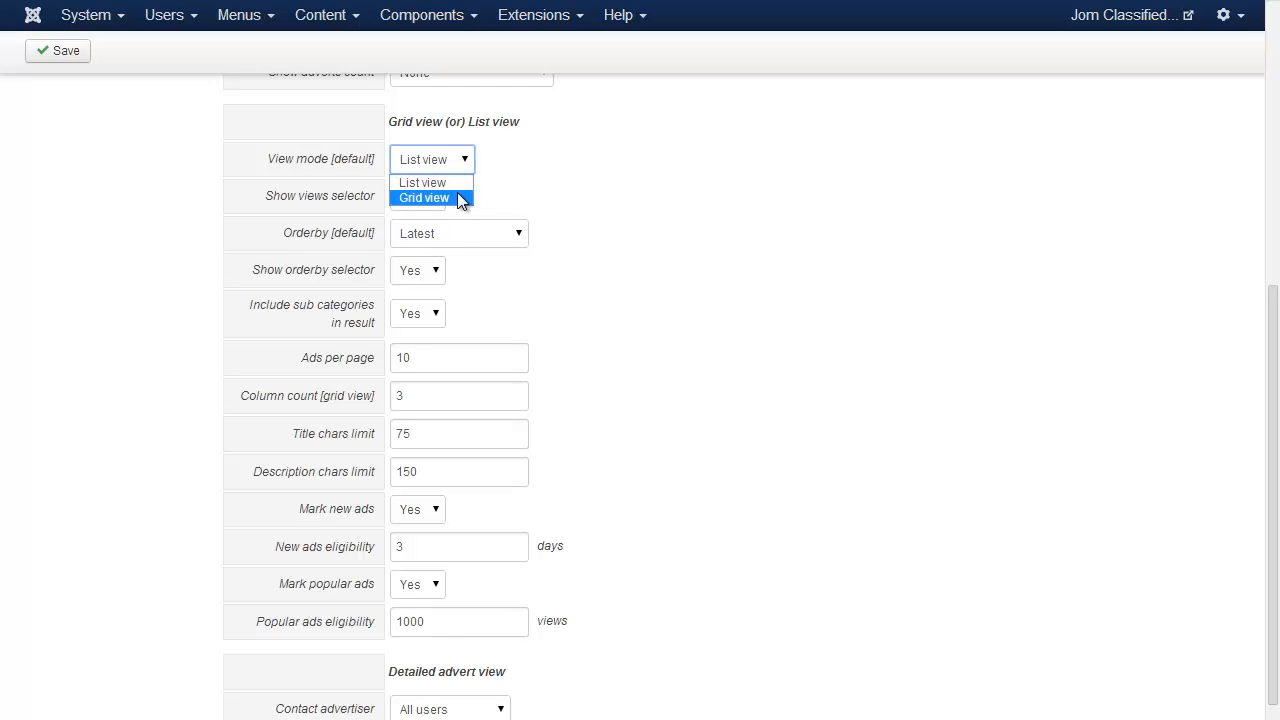
{"action": "left_click", "coordinate": [458, 197]}
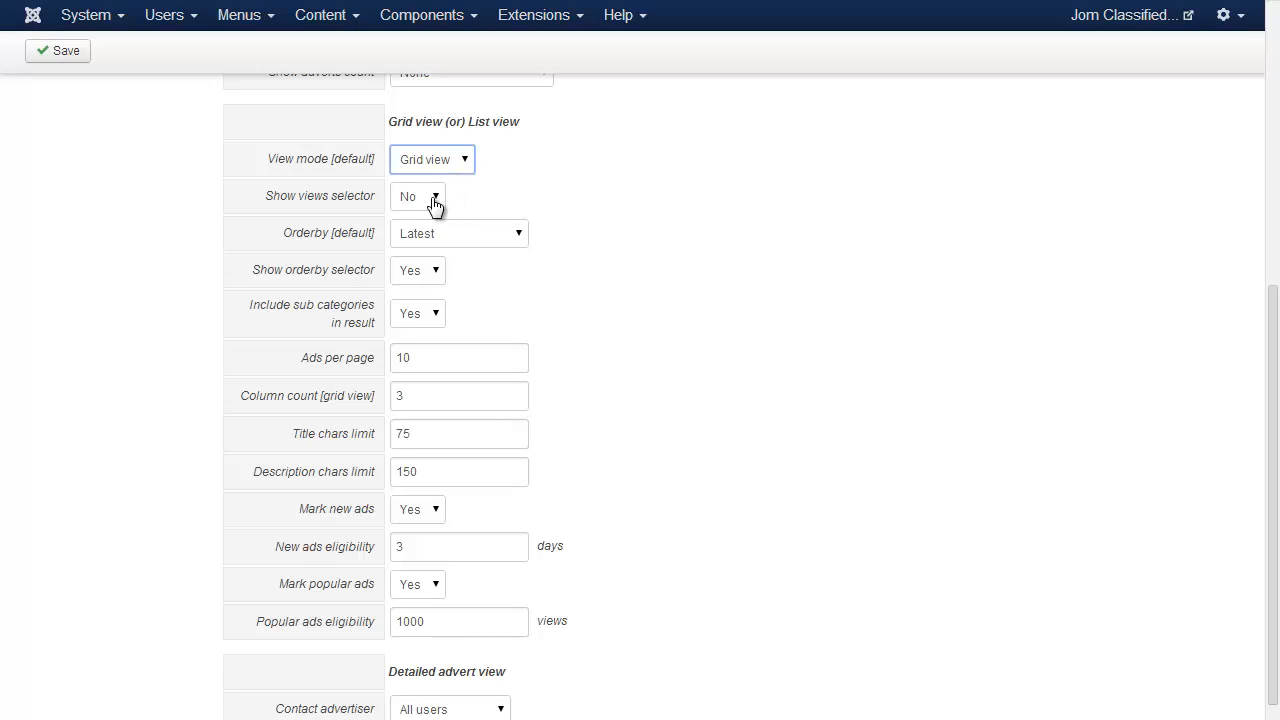
{"action": "left_click", "coordinate": [435, 202]}
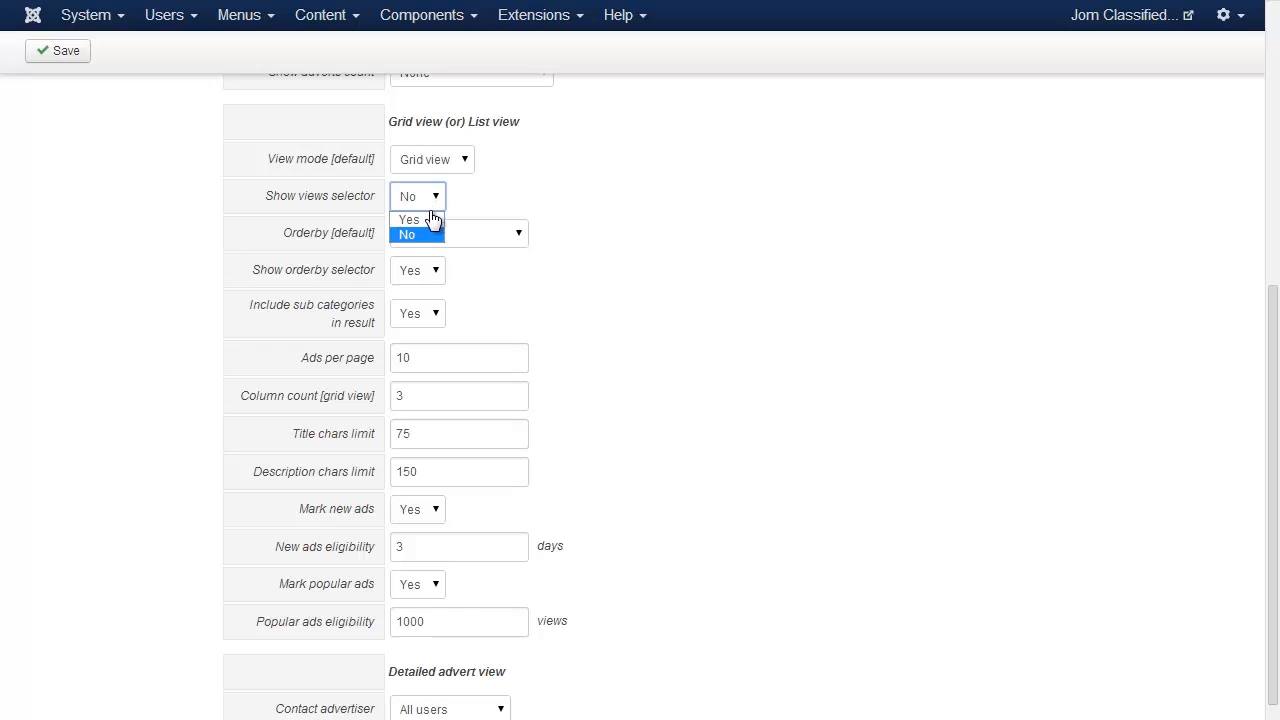
{"action": "left_click", "coordinate": [431, 220]}
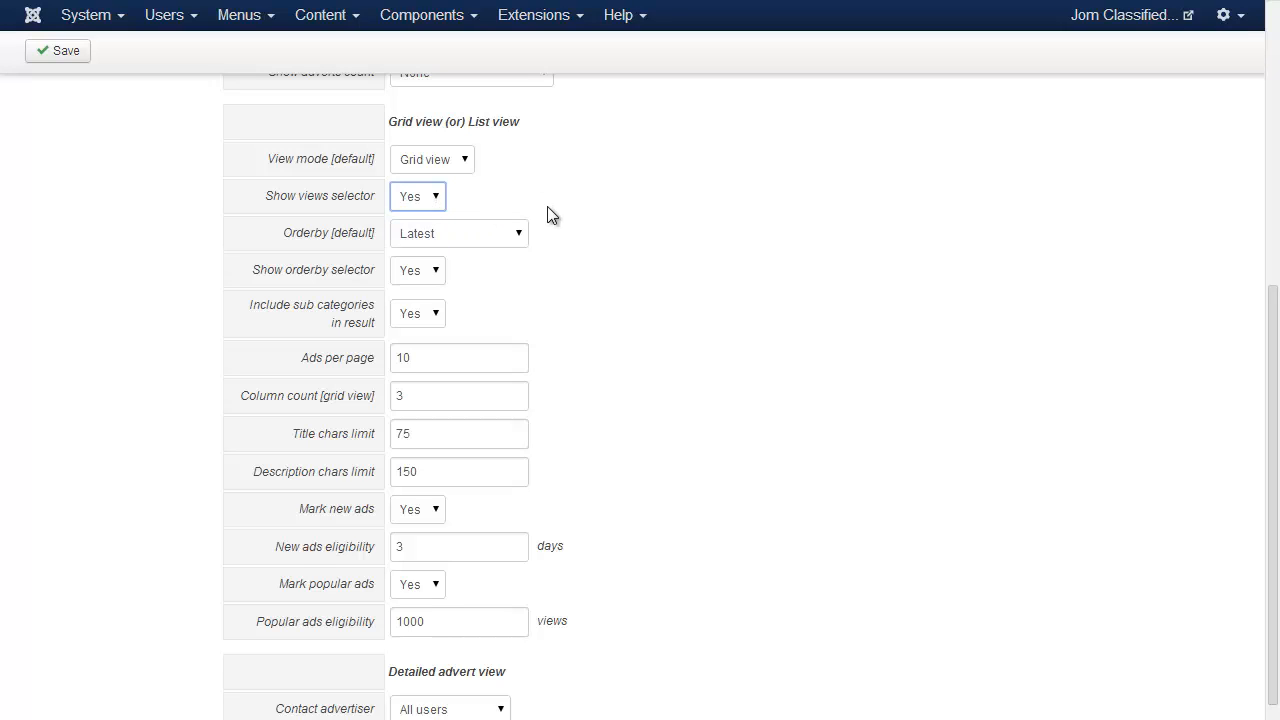
{"action": "left_click", "coordinate": [522, 238]}
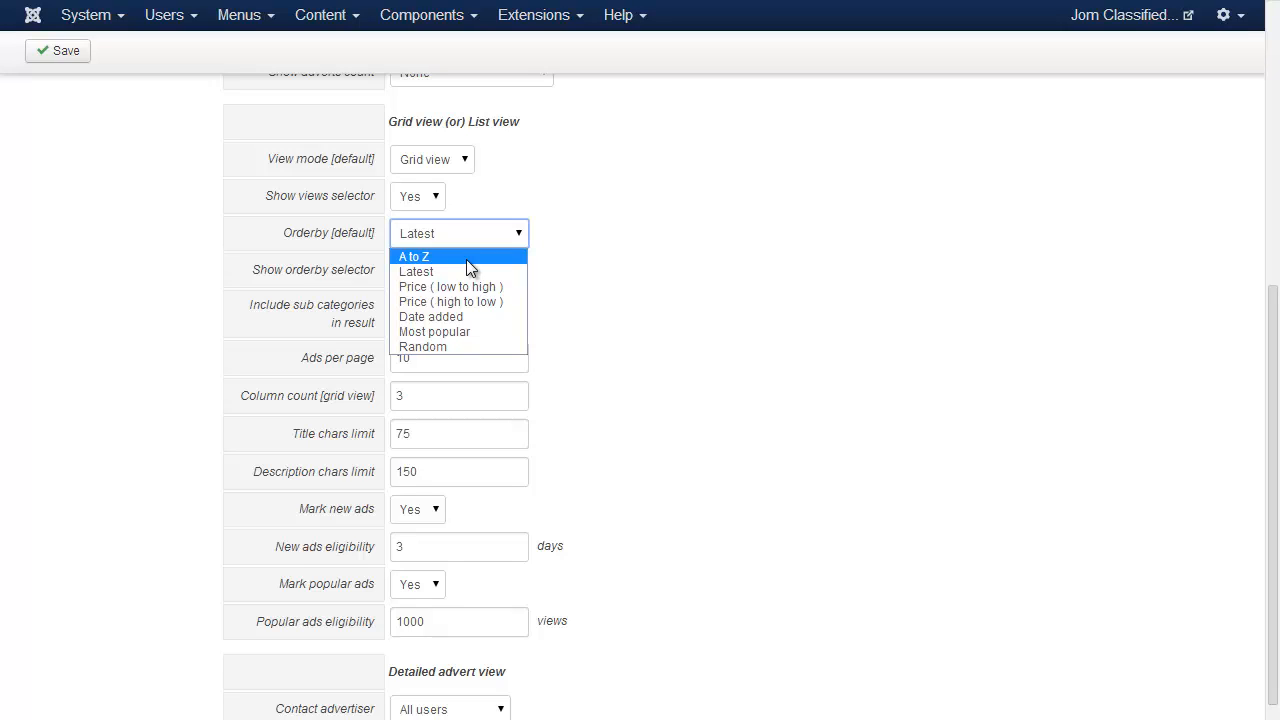
{"action": "left_click", "coordinate": [563, 269]}
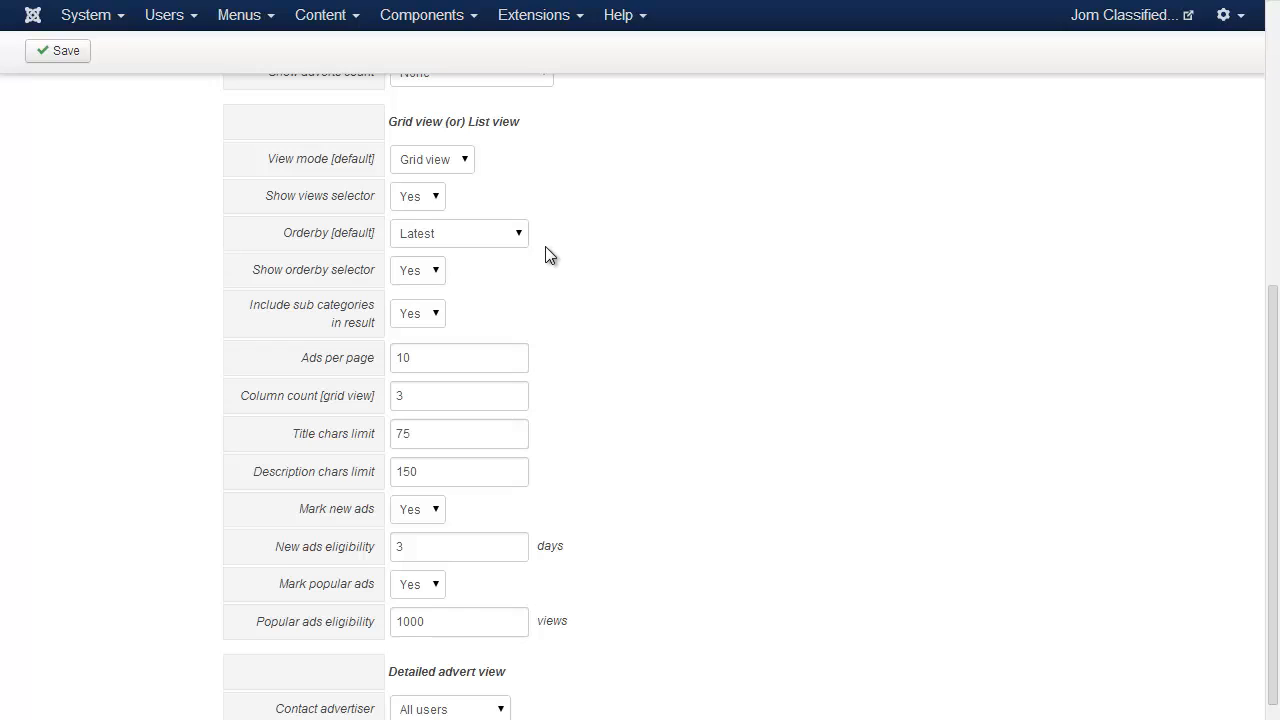
{"action": "left_click", "coordinate": [437, 276]}
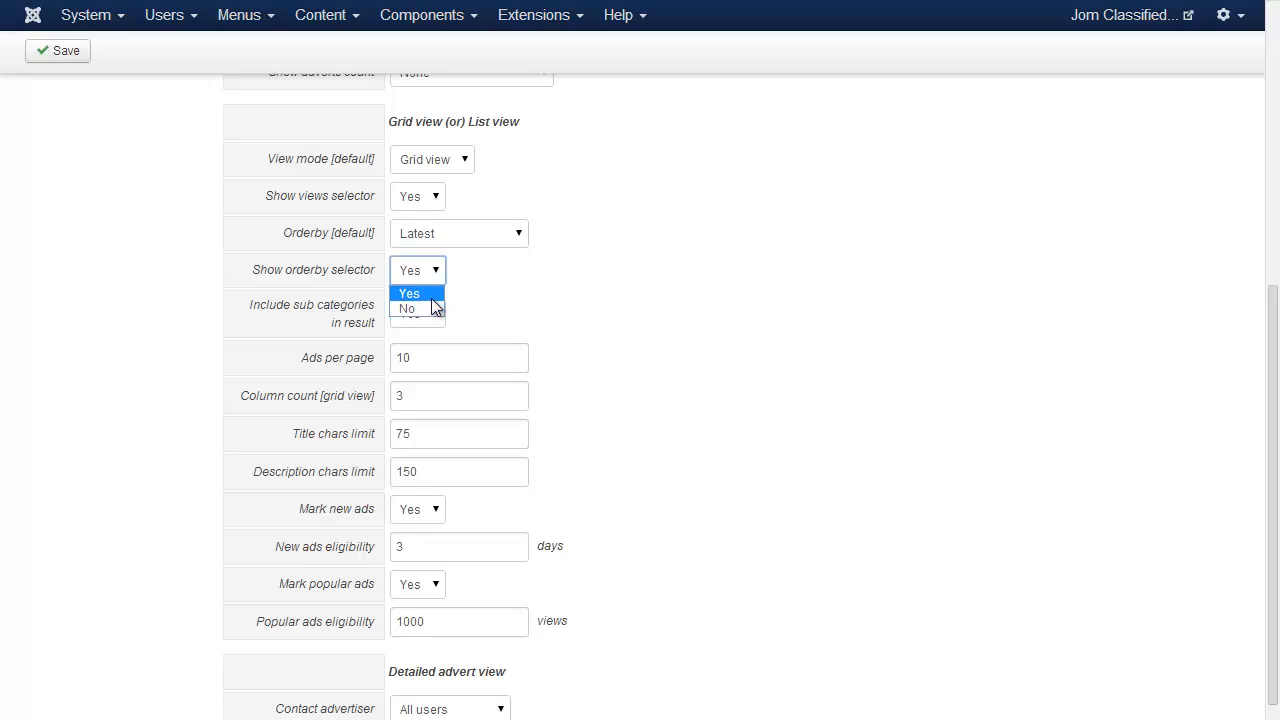
{"action": "left_click", "coordinate": [548, 305]}
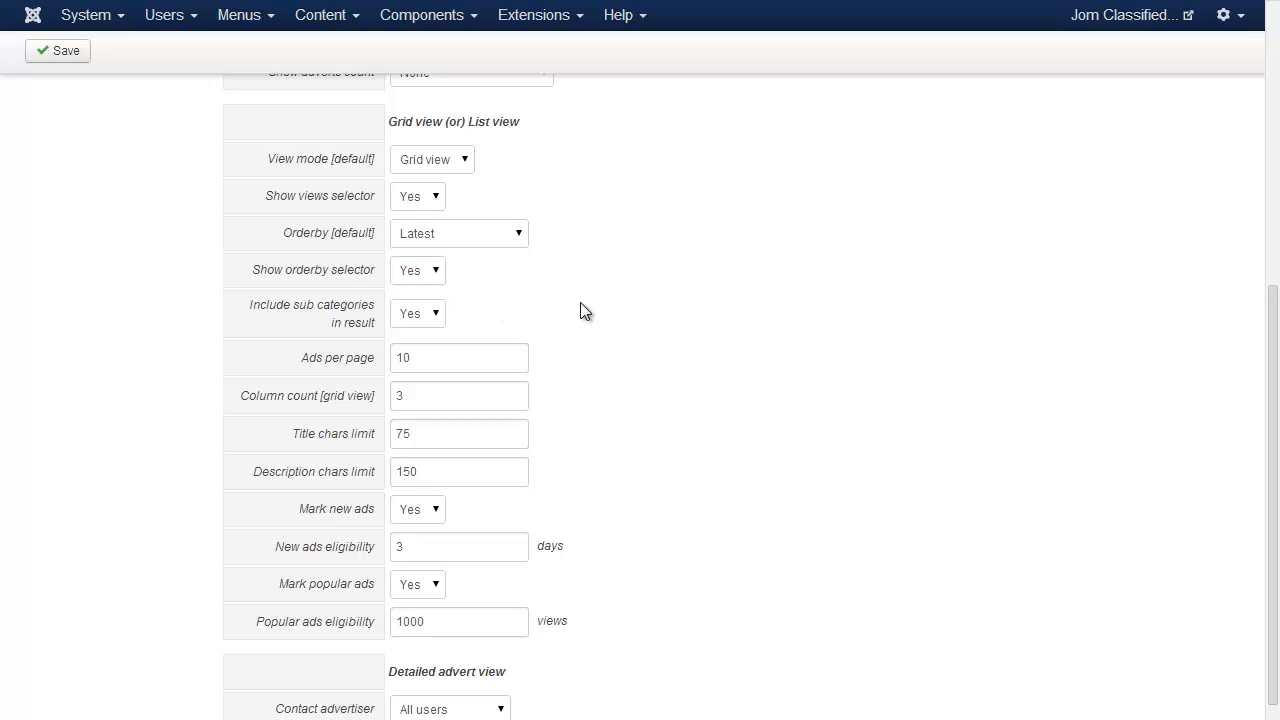
{"action": "left_click", "coordinate": [435, 316]}
{"action": "left_click", "coordinate": [505, 313]}
{"action": "scroll", "coordinate": [645, 387], "scroll_direction": "down", "scroll_amount": 4}
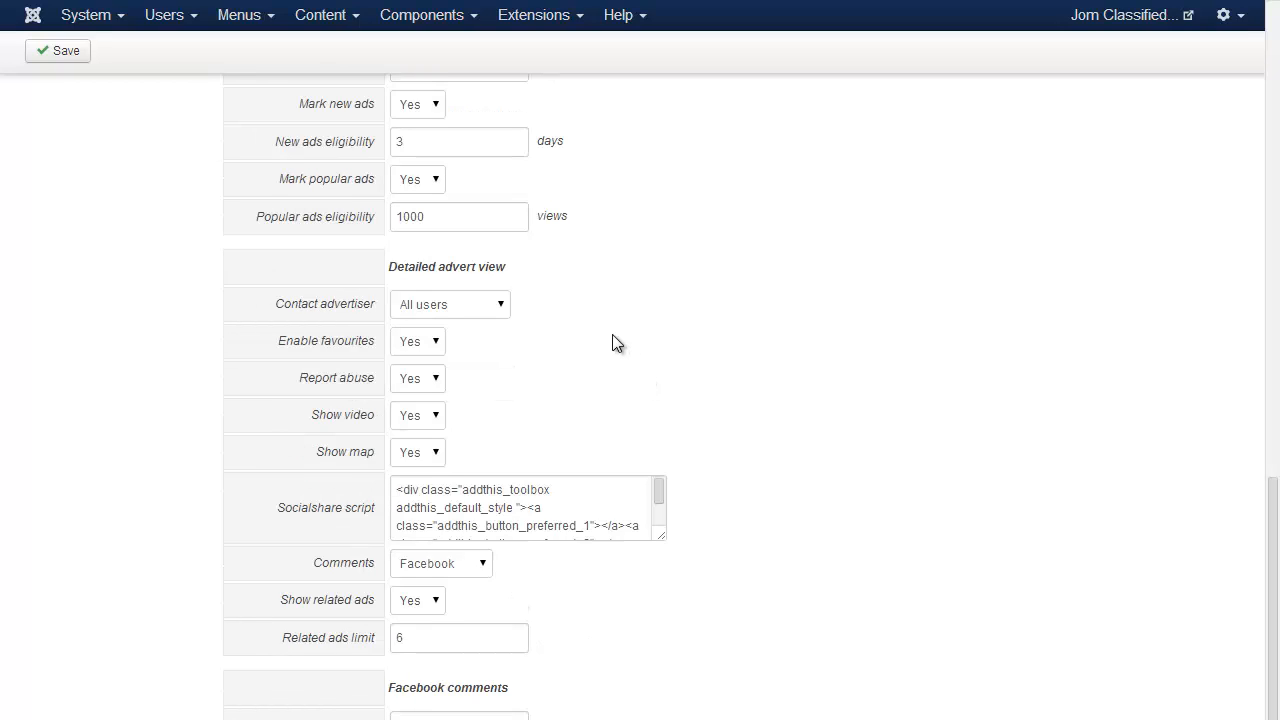
{"action": "left_click", "coordinate": [505, 310]}
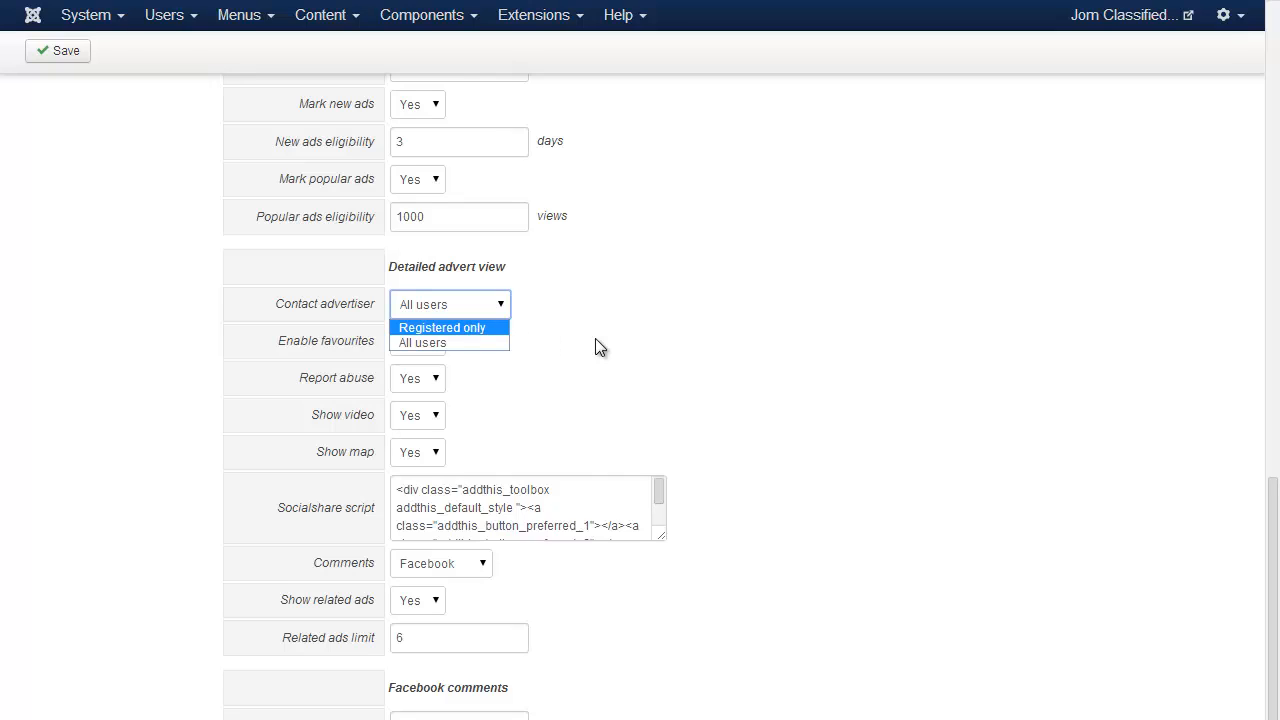
{"action": "left_click", "coordinate": [436, 343]}
{"action": "left_click", "coordinate": [437, 347]}
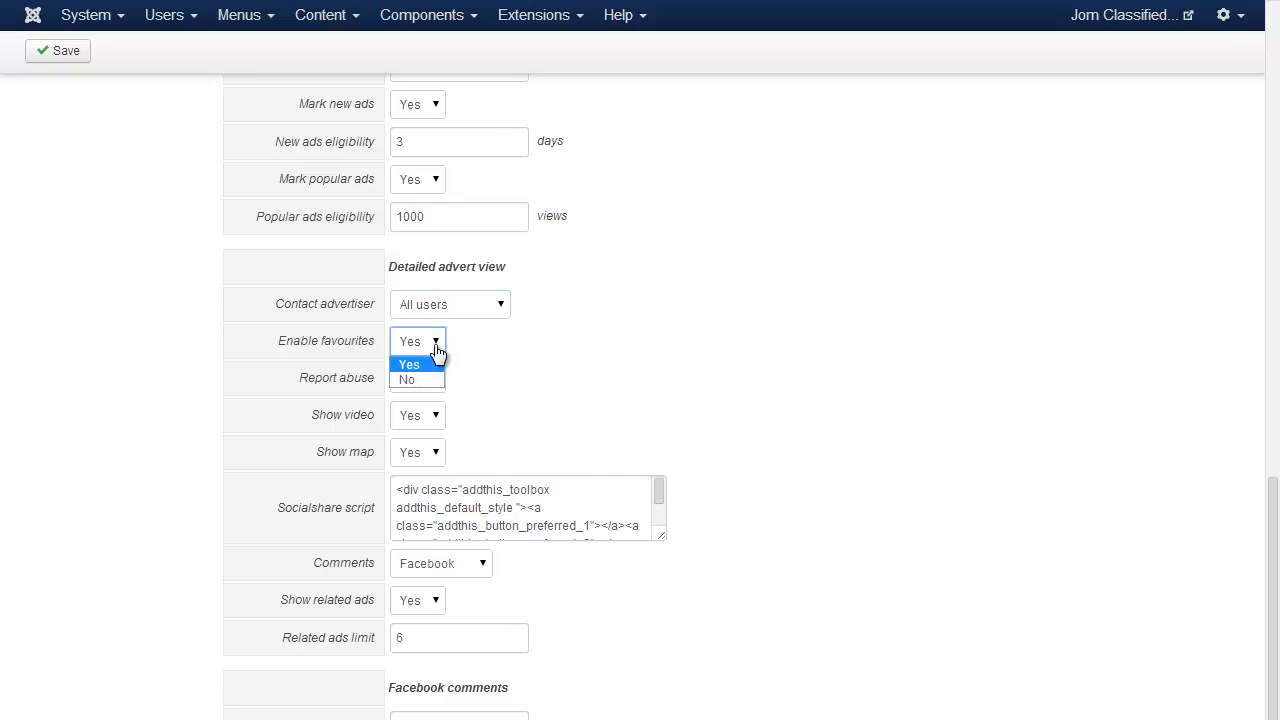
{"action": "left_click", "coordinate": [437, 347]}
{"action": "scroll", "coordinate": [396, 510], "scroll_direction": "down", "scroll_amount": 2}
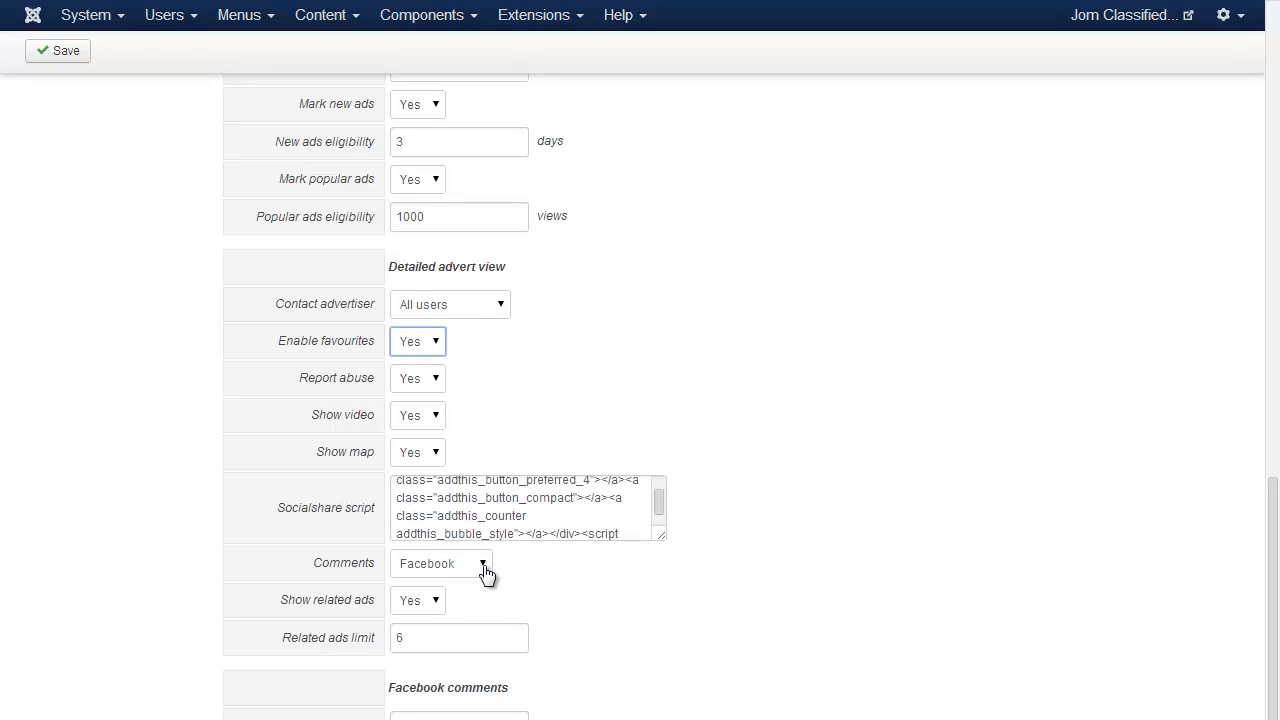
{"action": "left_click", "coordinate": [484, 568]}
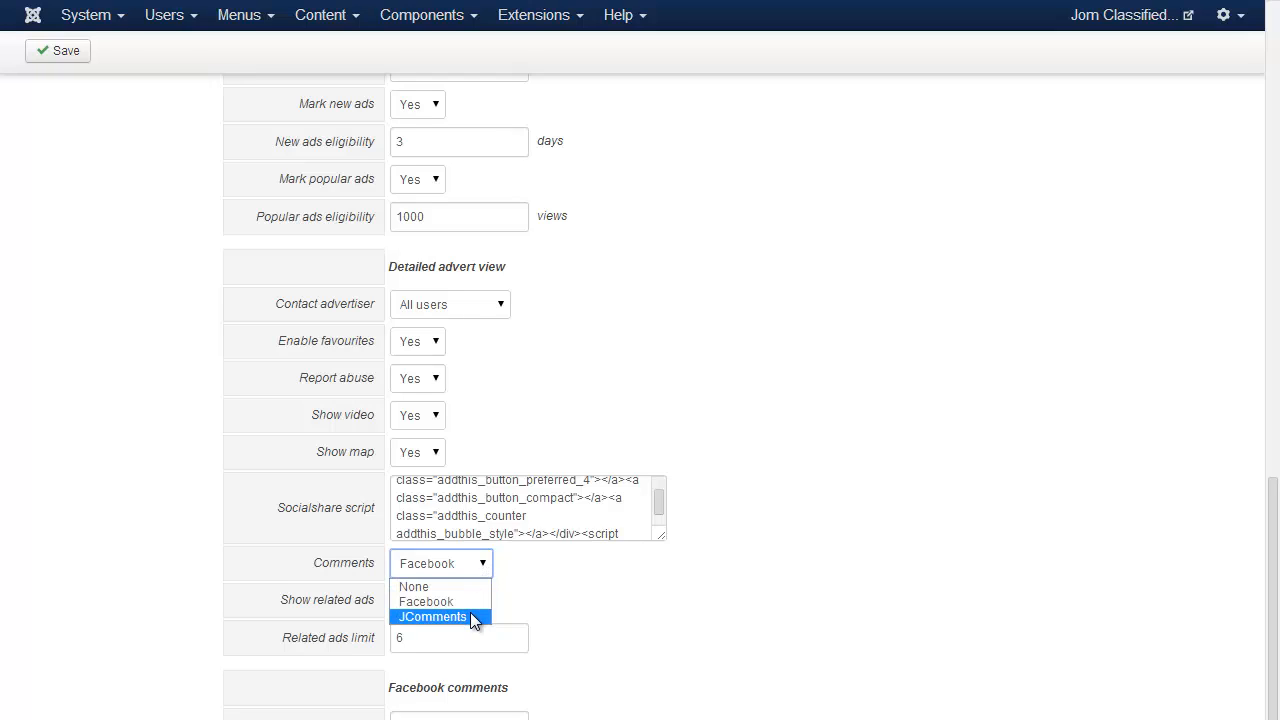
{"action": "left_click", "coordinate": [587, 594]}
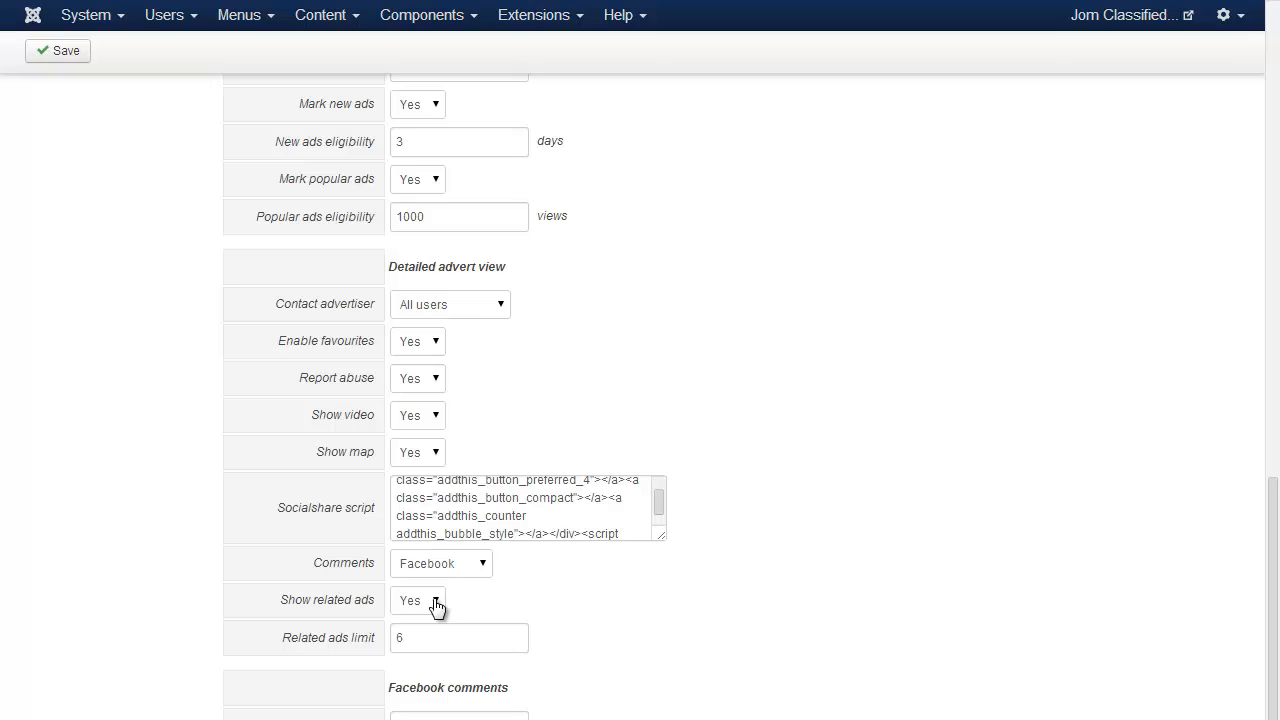
{"action": "left_click", "coordinate": [437, 604]}
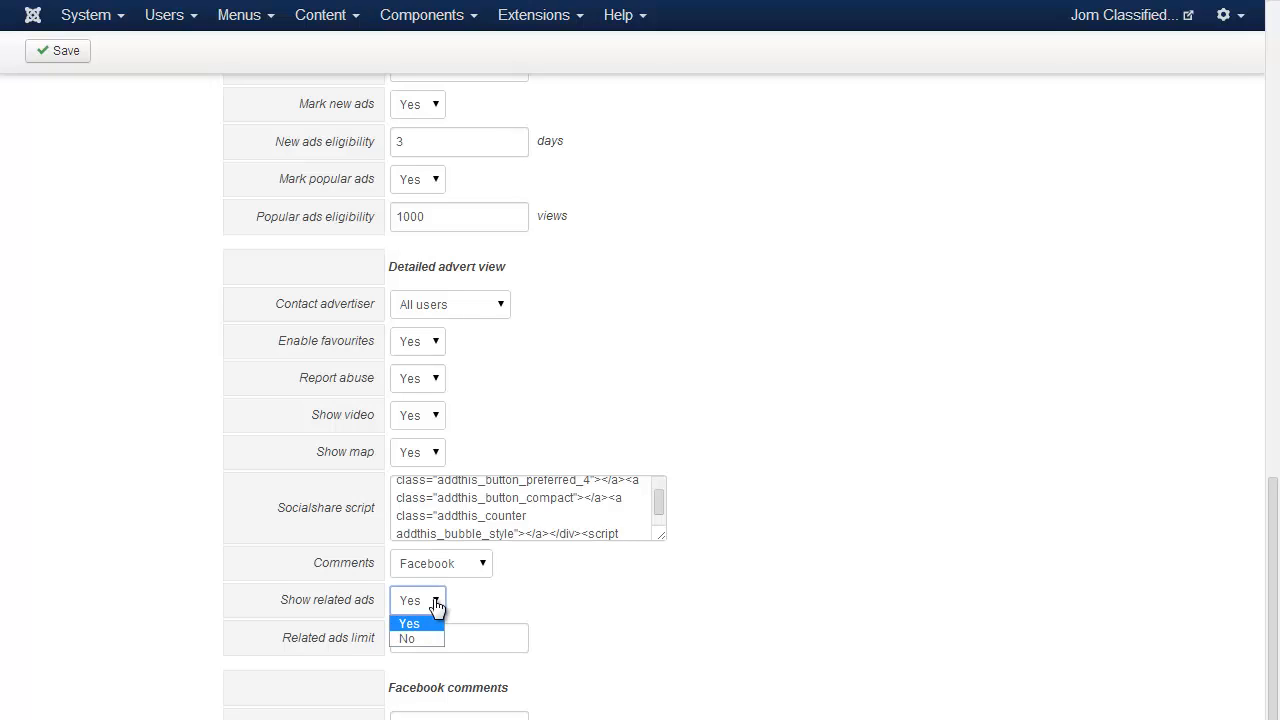
{"action": "left_click", "coordinate": [464, 600]}
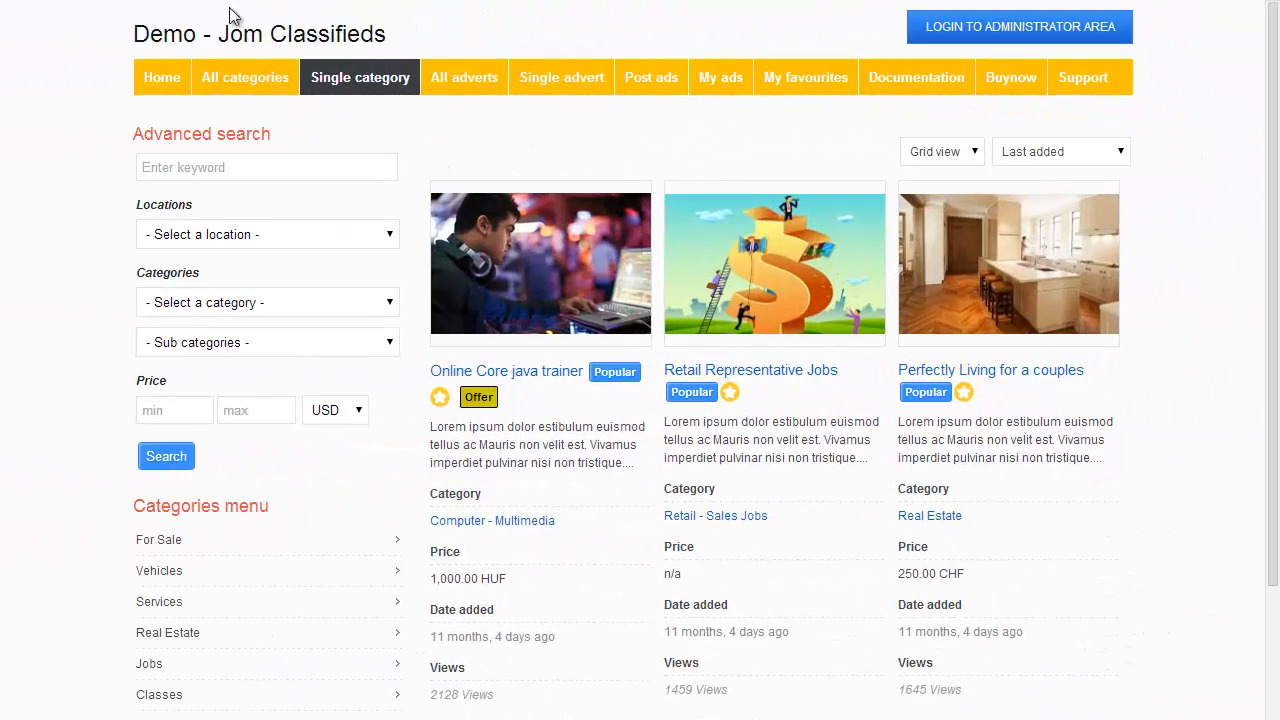
{"action": "left_click", "coordinate": [523, 372]}
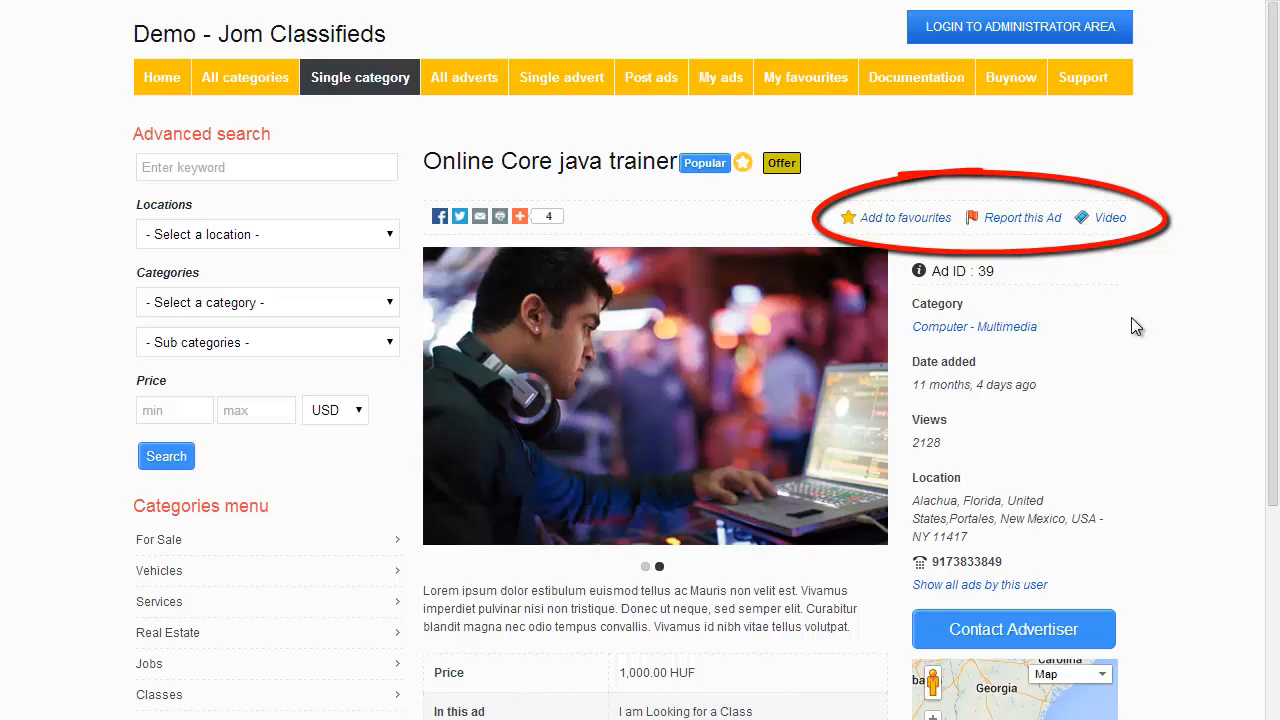
{"action": "scroll", "coordinate": [1140, 316], "scroll_direction": "down", "scroll_amount": 3}
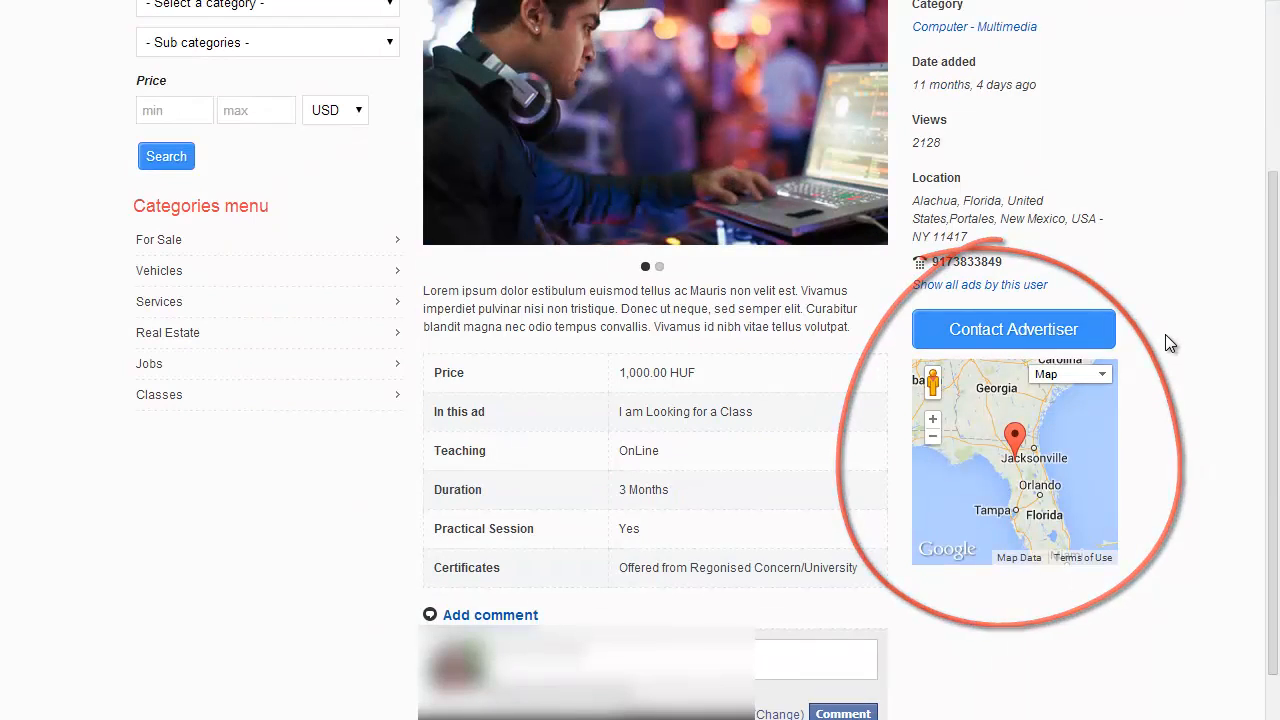
{"action": "scroll", "coordinate": [1170, 343], "scroll_direction": "down", "scroll_amount": 3}
{"action": "scroll", "coordinate": [1170, 343], "scroll_direction": "down", "scroll_amount": 1}
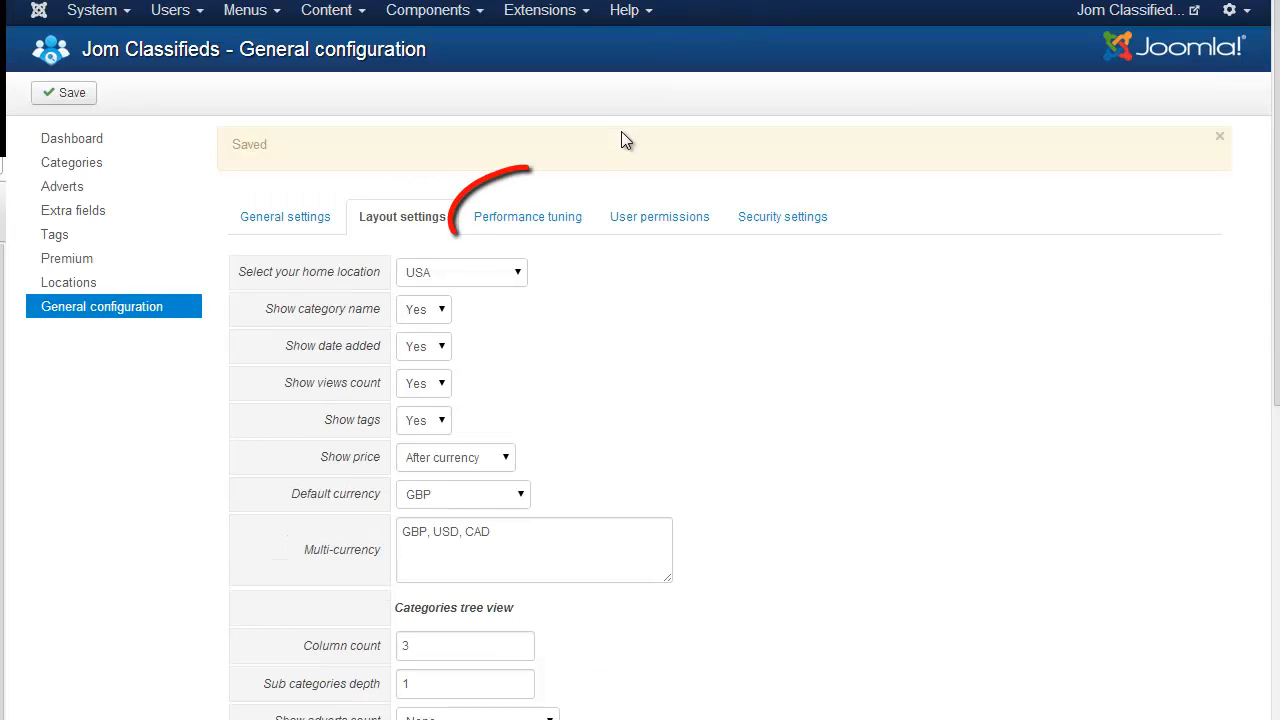
- Open Performance tuning and keep the Resize method at image_ratio
{"action": "left_click", "coordinate": [588, 222]}
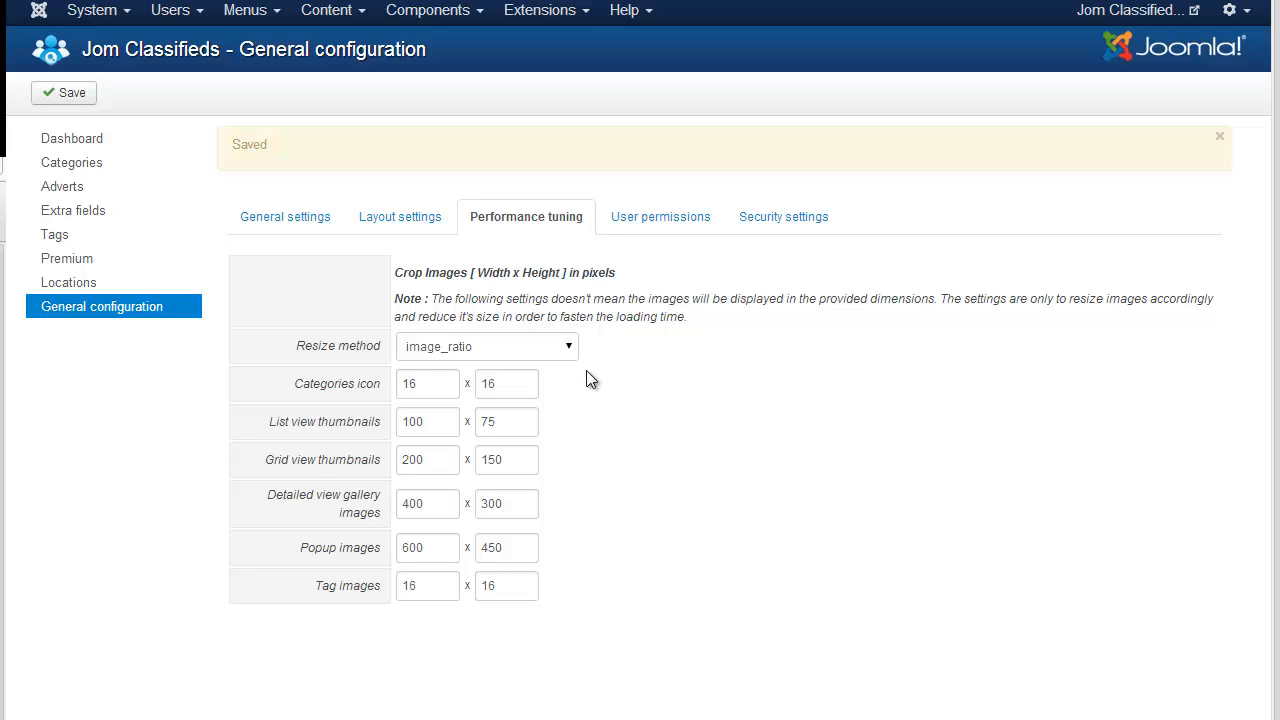
{"action": "left_click", "coordinate": [570, 350]}
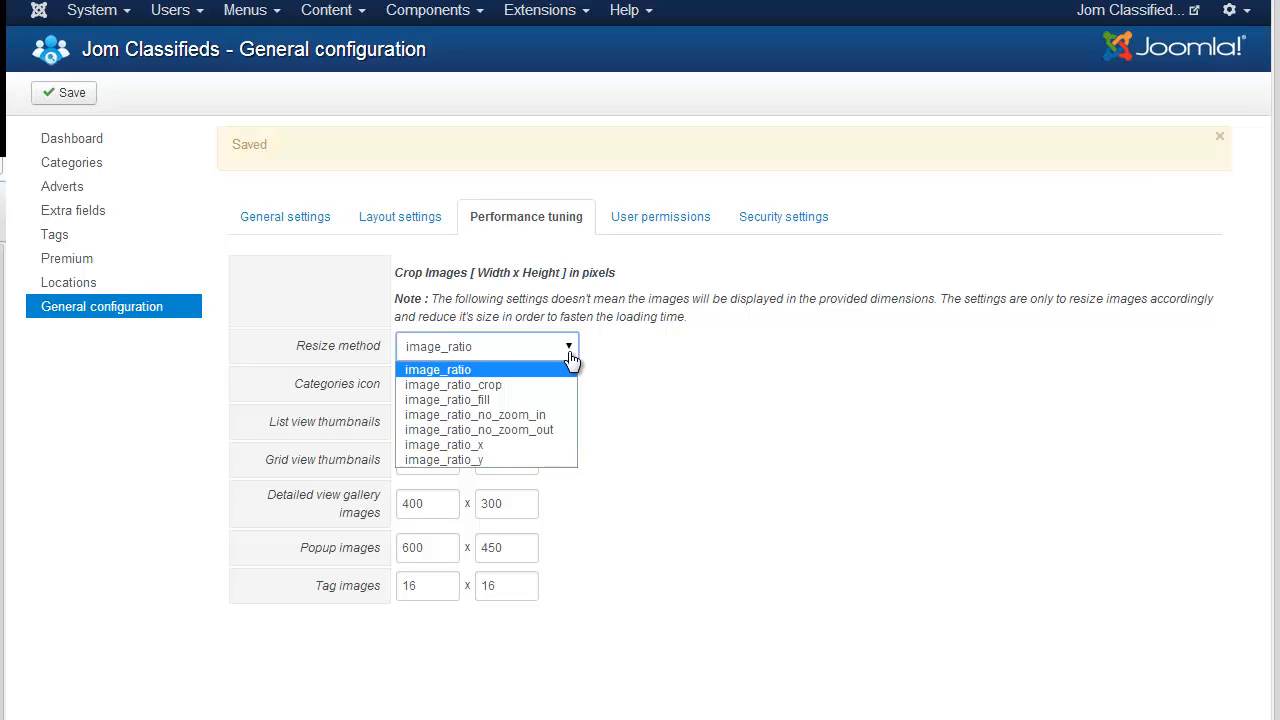
{"action": "left_click", "coordinate": [570, 352]}
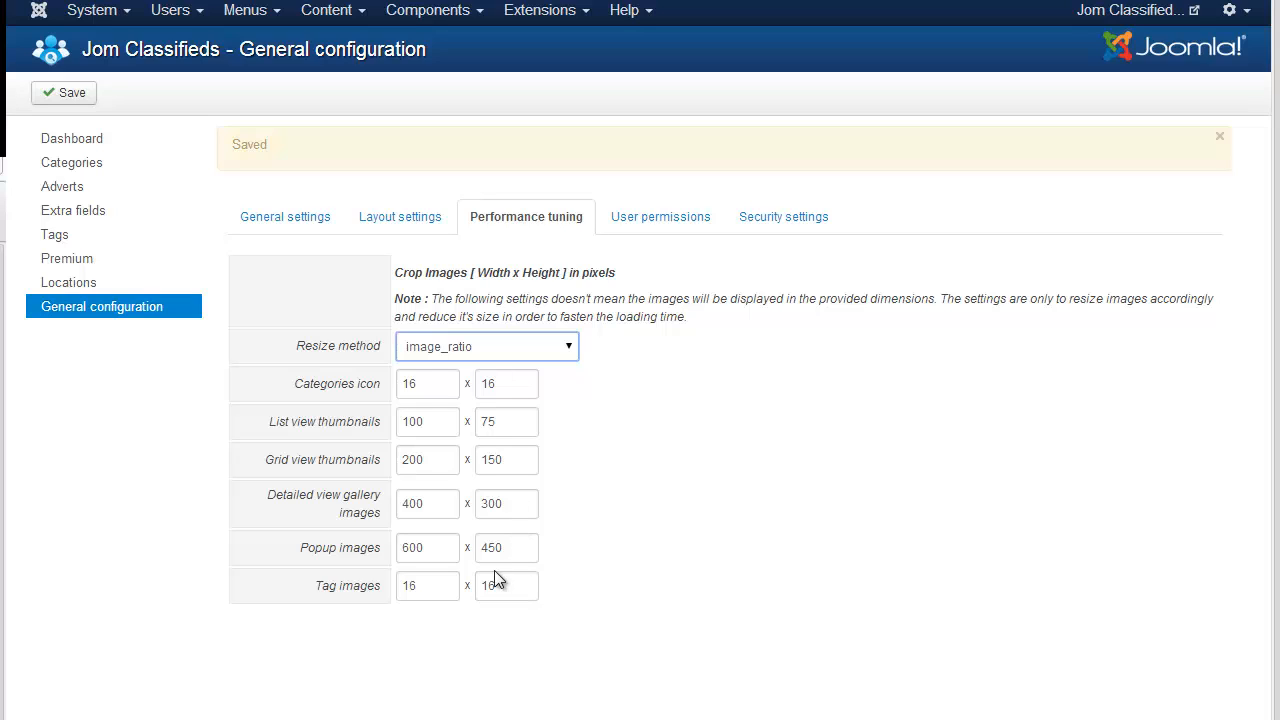
- Open User permissions and set Autopublish new ads to Yes
{"action": "left_click", "coordinate": [662, 229]}
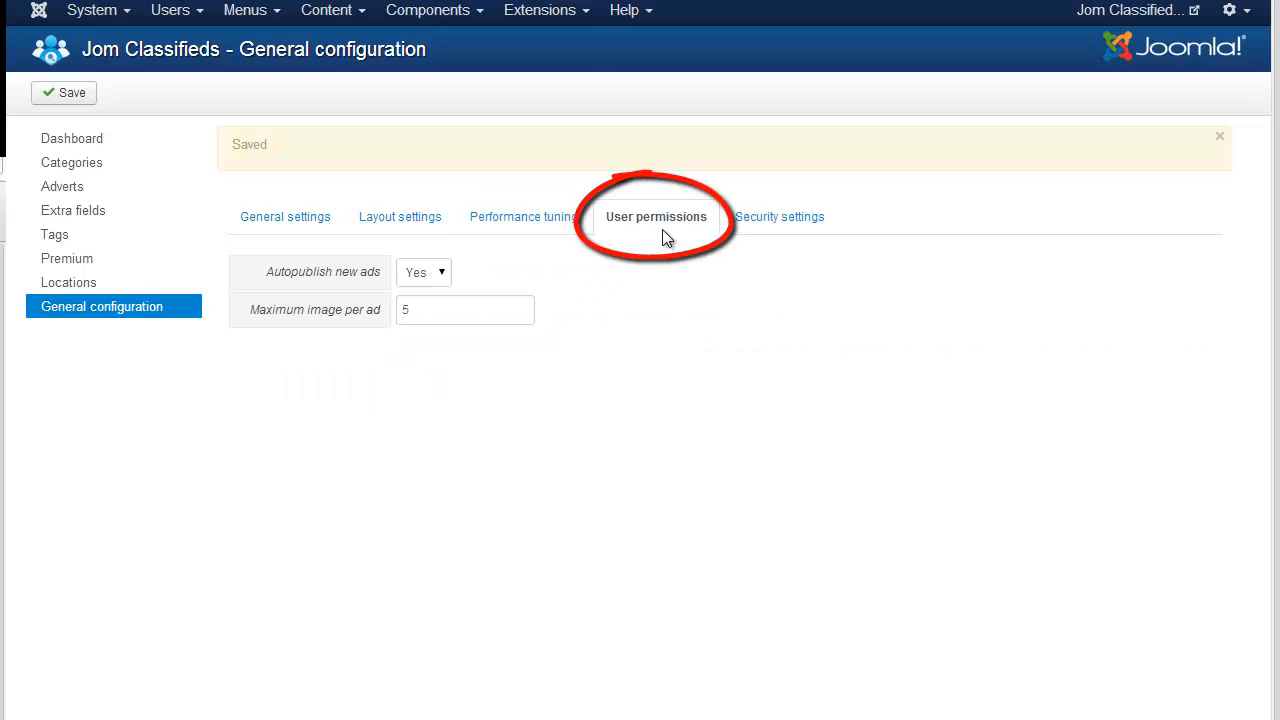
{"action": "left_click", "coordinate": [447, 284]}
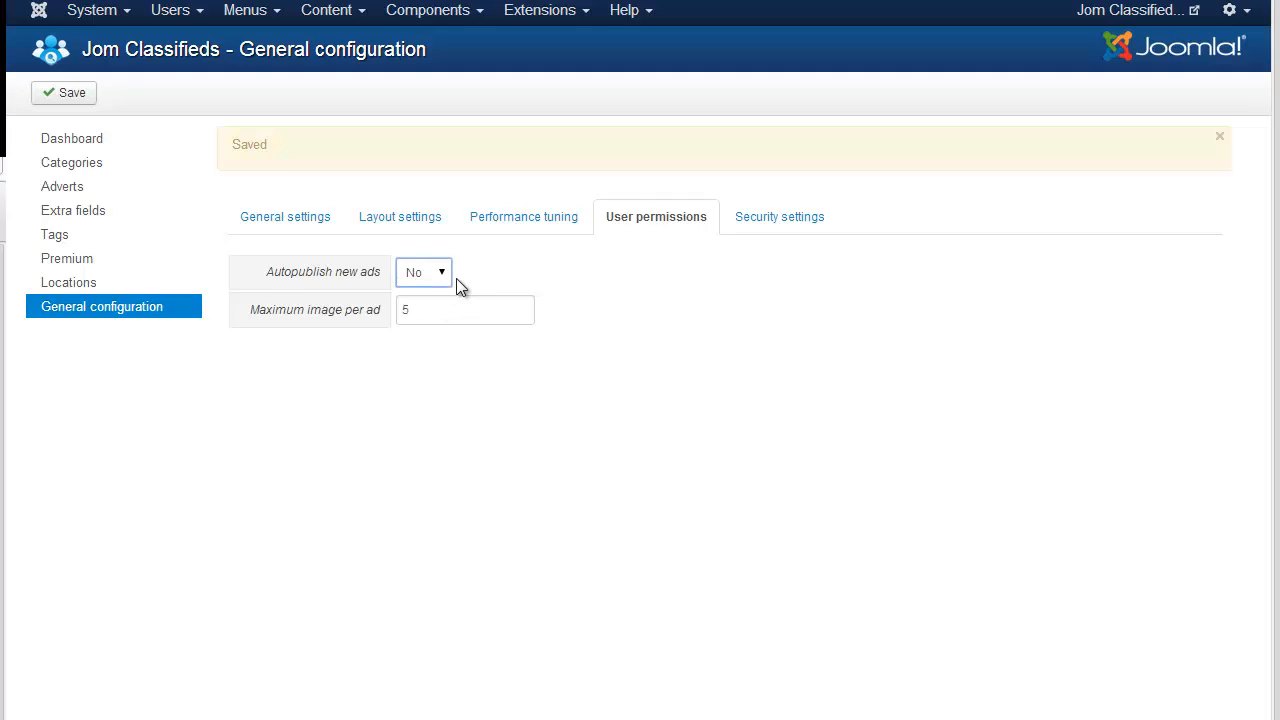
{"action": "left_click", "coordinate": [446, 274]}
{"action": "left_click", "coordinate": [441, 298]}
- Confirm Show captcha is Yes under Security settings, then save the general configuration
{"action": "left_click", "coordinate": [769, 232]}
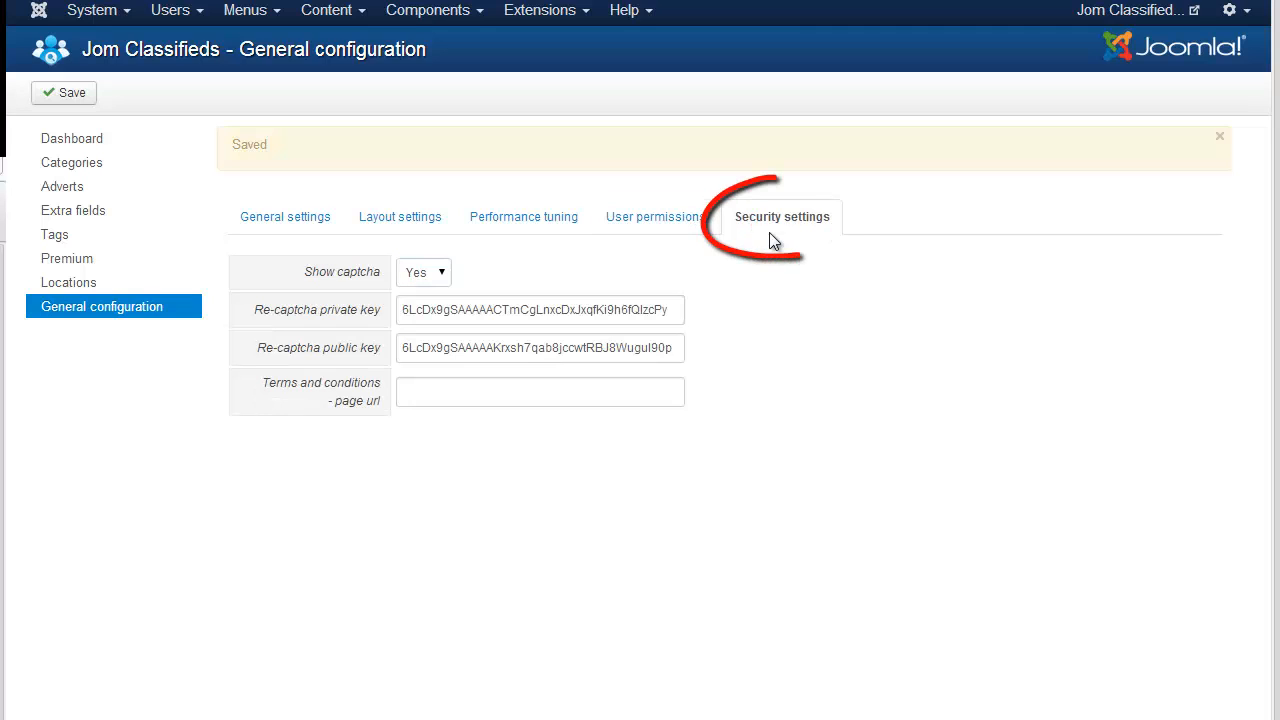
{"action": "left_click", "coordinate": [441, 276]}
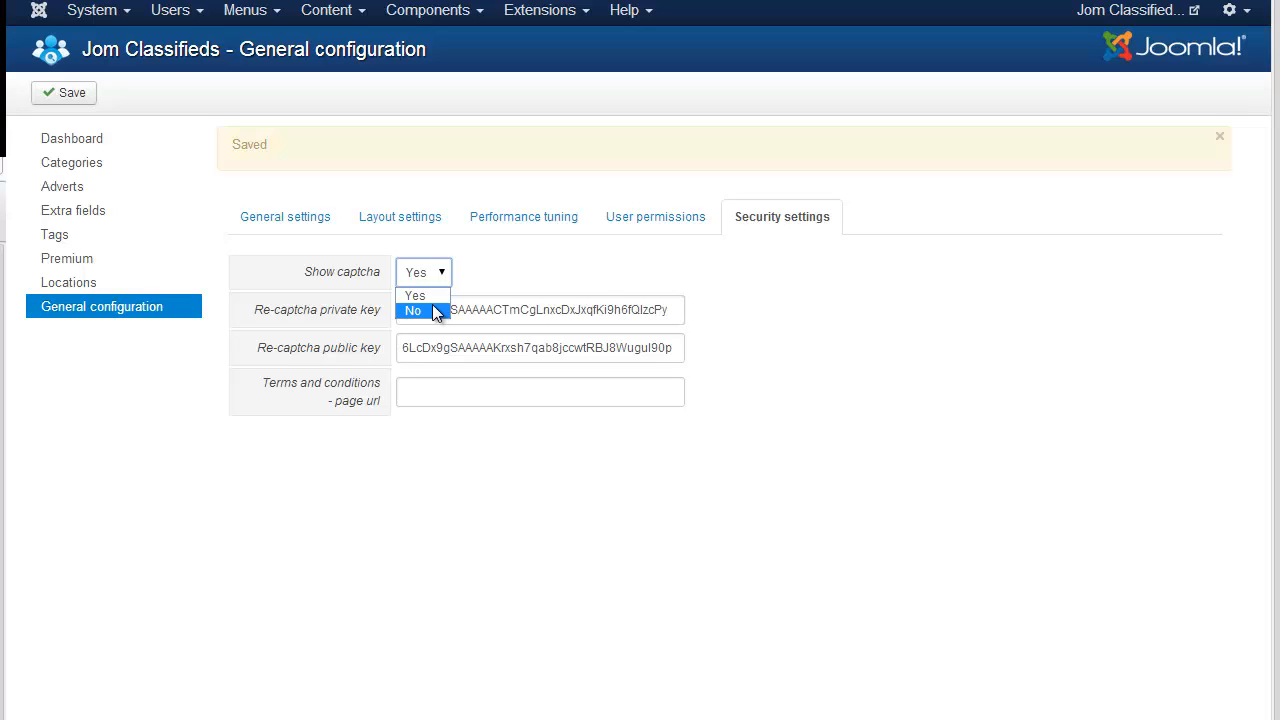
{"action": "left_click", "coordinate": [465, 282]}
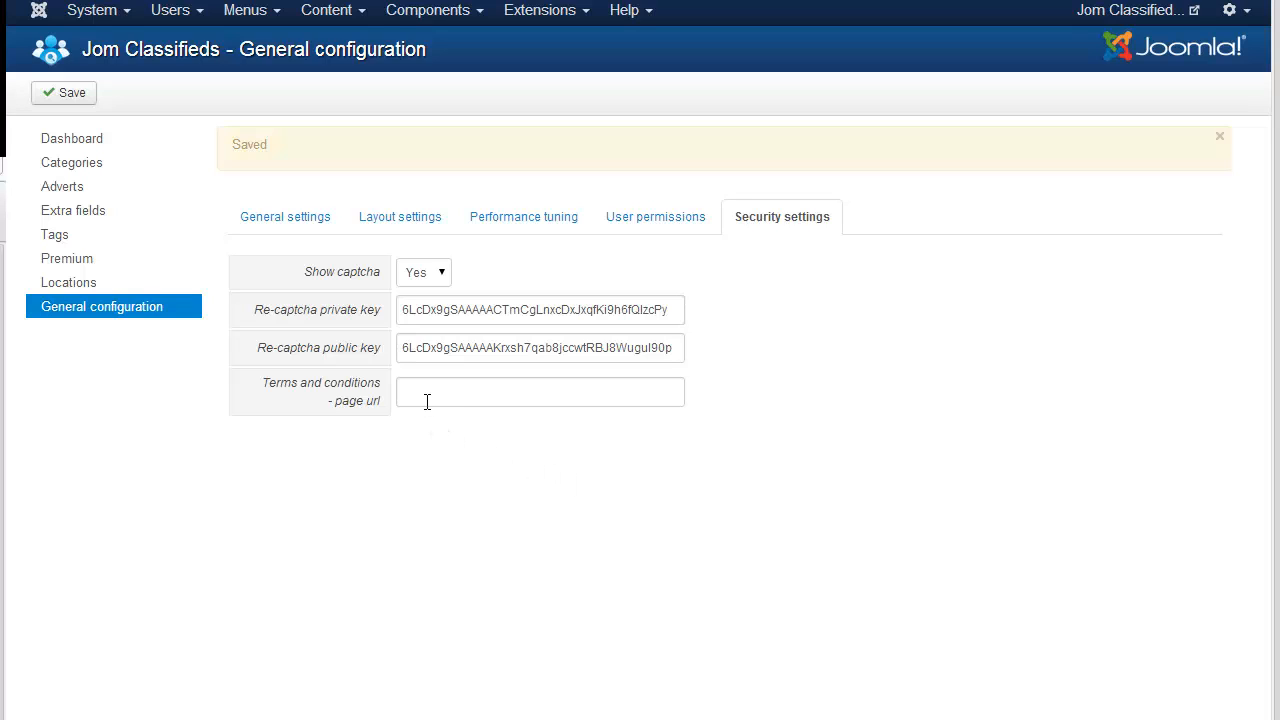
{"action": "left_click", "coordinate": [75, 95]}
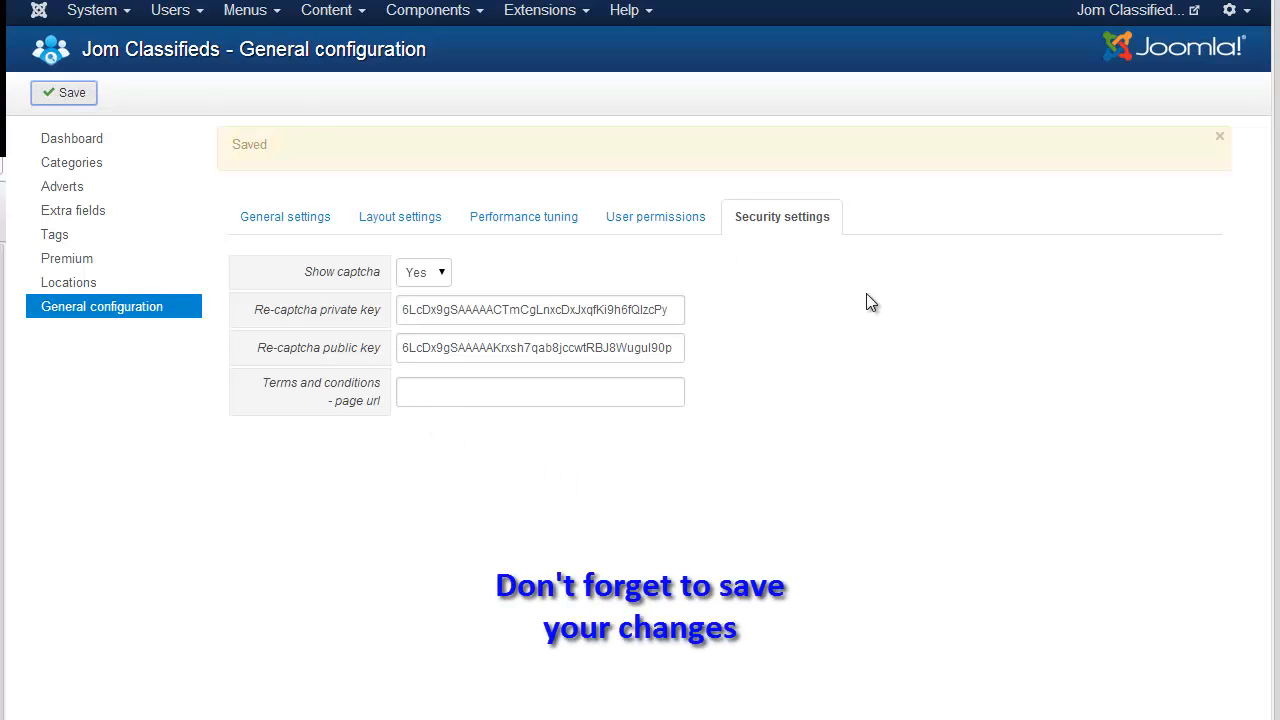